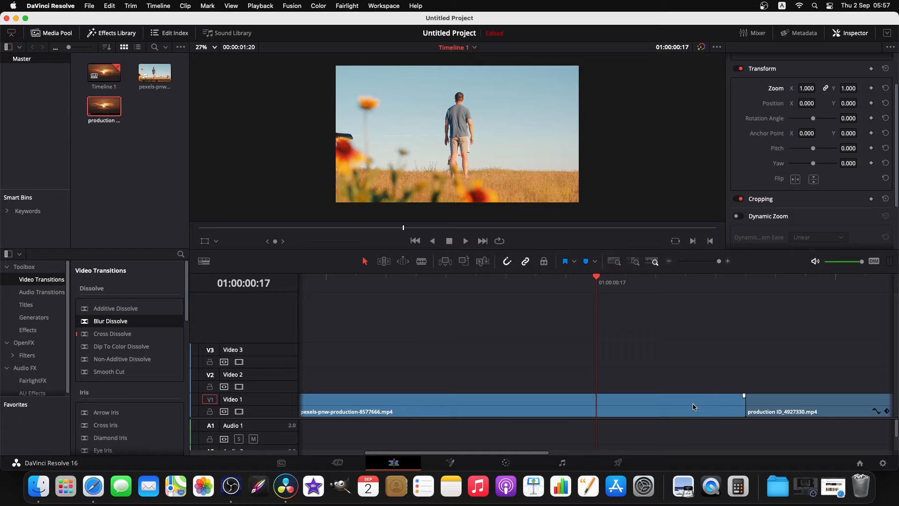
Split the pexels-pnw-production-8577666.mp4 clip at 01:00:00:14, eight frames before the cut between the two clips.
key("space")
key("space")
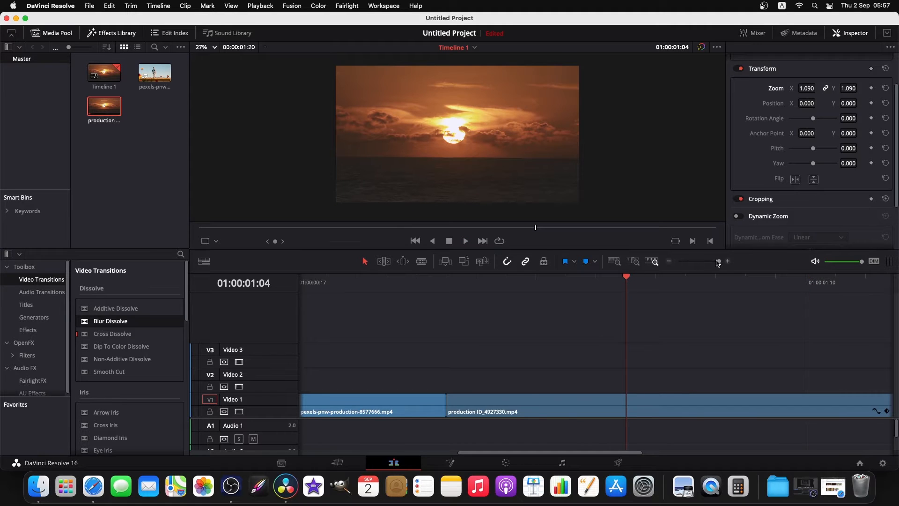
left_click_drag(718, 262, 713, 263)
left_click(467, 280)
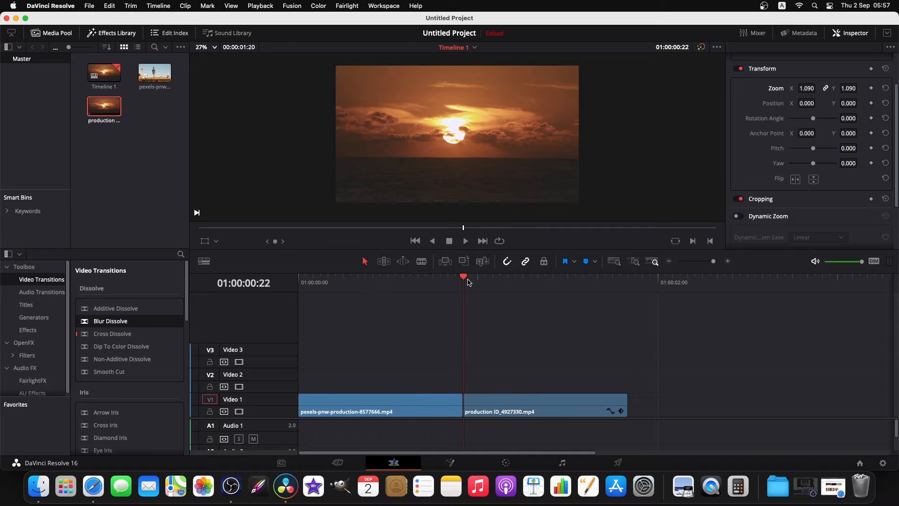
key("Left")
key("Left")
key("Left")
key("Left")
key("Left")
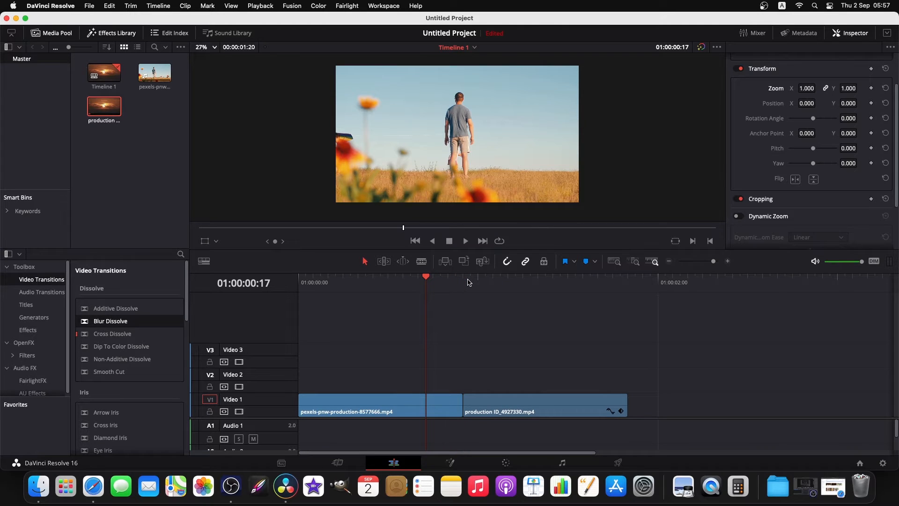
key("Left")
key("Left")
key("Left")
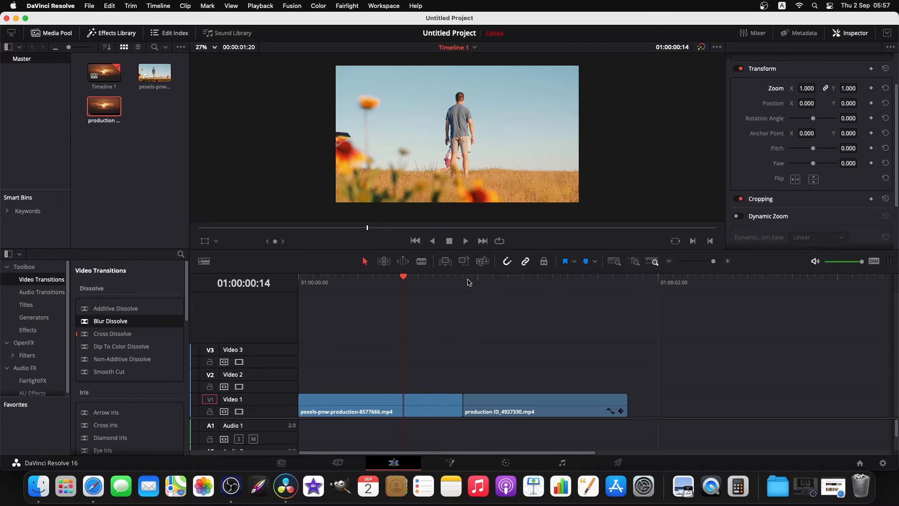
left_click(438, 408)
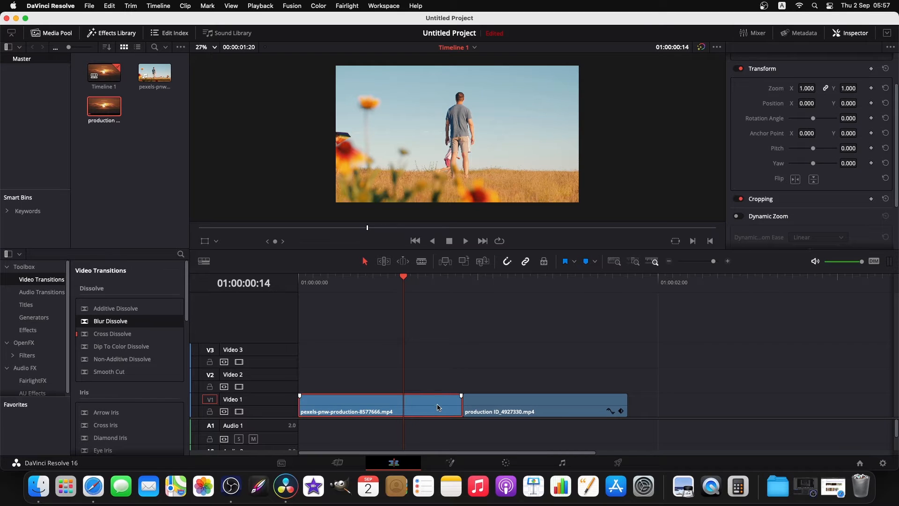
key("super+b")
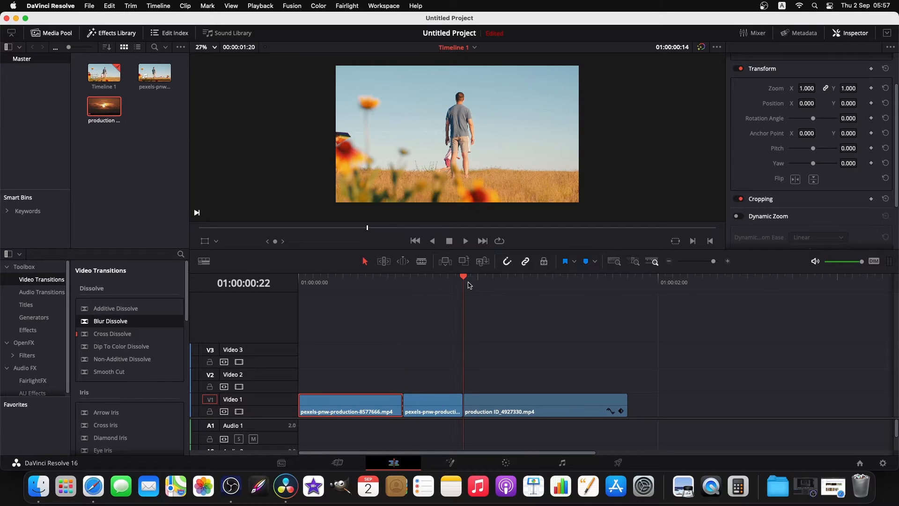
Split the production ID_4927330.mp4 clip at 01:00:01:06, eight frames after the cut between the two clips.
left_click(470, 285)
key("Right")
key("Right")
key("Right")
key("Right")
key("Right")
key("Right")
key("Right")
key("Right")
key("Right")
key("Left")
key("Left")
key("Left")
key("Left")
key("Left")
key("Left")
key("Left")
key("Left")
key("Left")
key("Right")
key("Right")
key("Right")
key("Right")
key("Right")
key("Right")
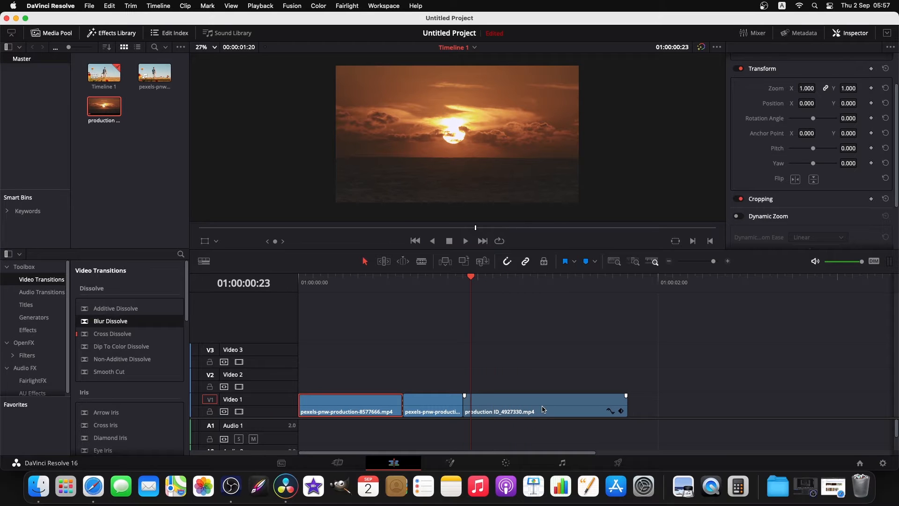
key("Right")
key("Right")
left_click(542, 409)
key("super+b")
left_click(588, 366)
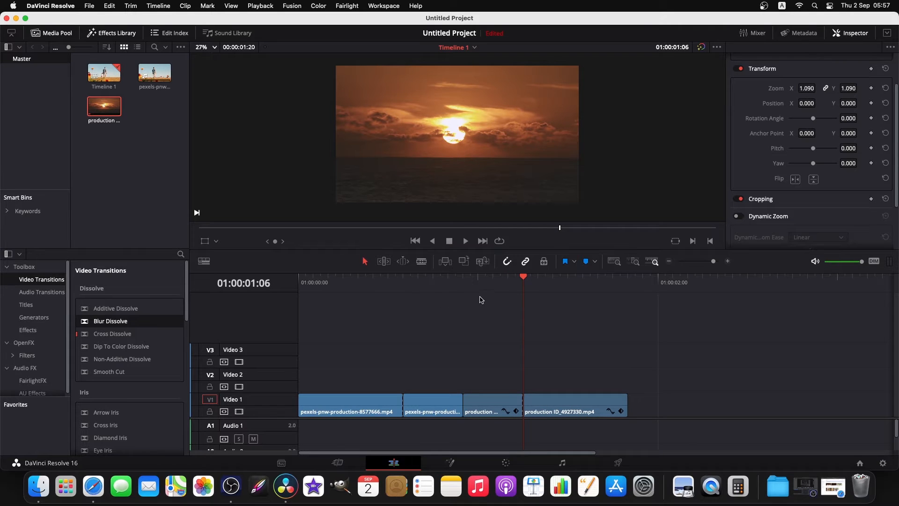
Add Zoom keyframes to the short pexels segment before the cut, at 01:00:00:14 and 01:00:00:22.
left_click(464, 405)
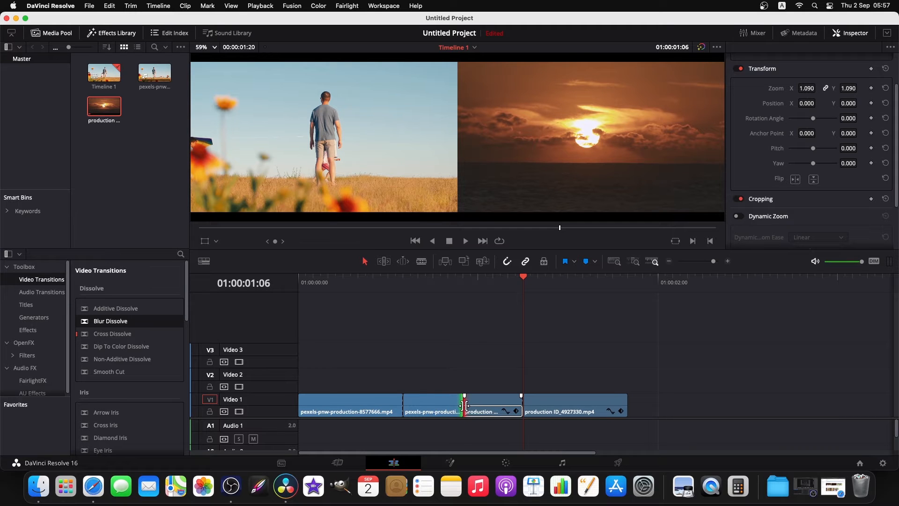
left_click(481, 375)
left_click_drag(507, 281, 445, 296)
left_click(452, 404)
left_click_drag(441, 280, 408, 283)
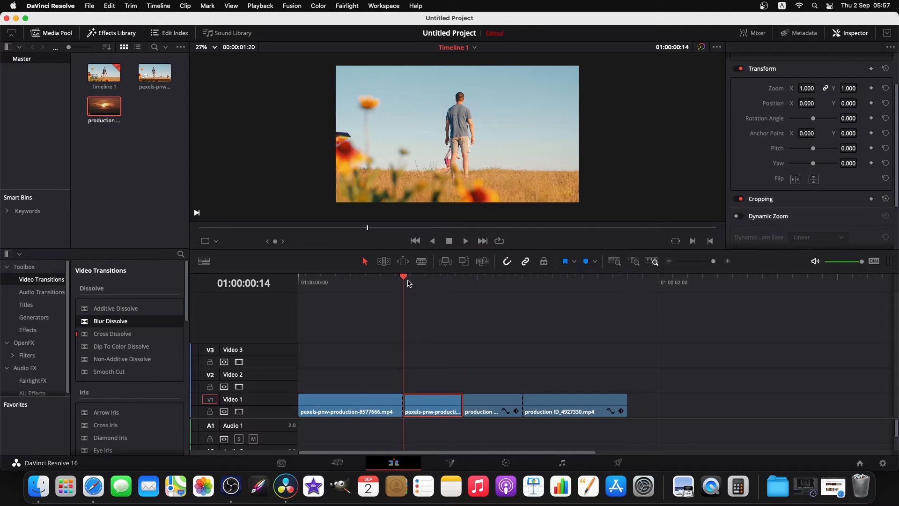
left_click(871, 88)
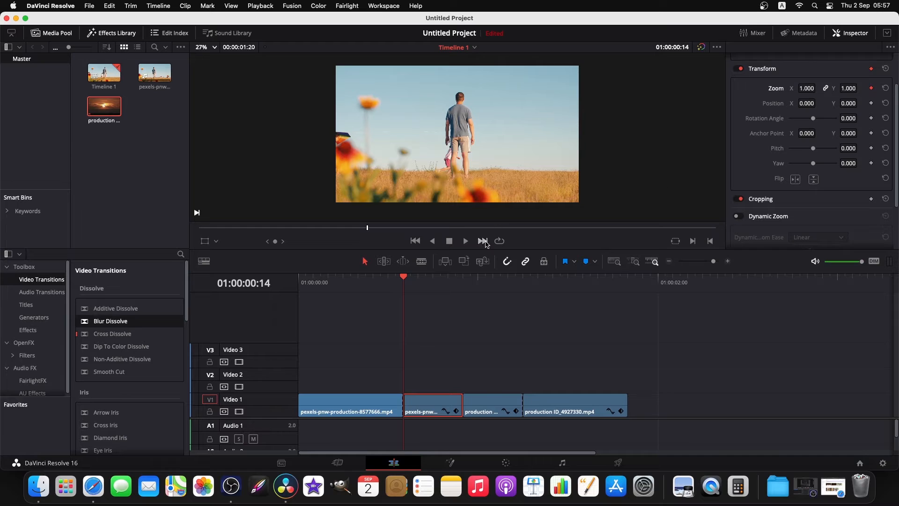
left_click(460, 283)
left_click(871, 88)
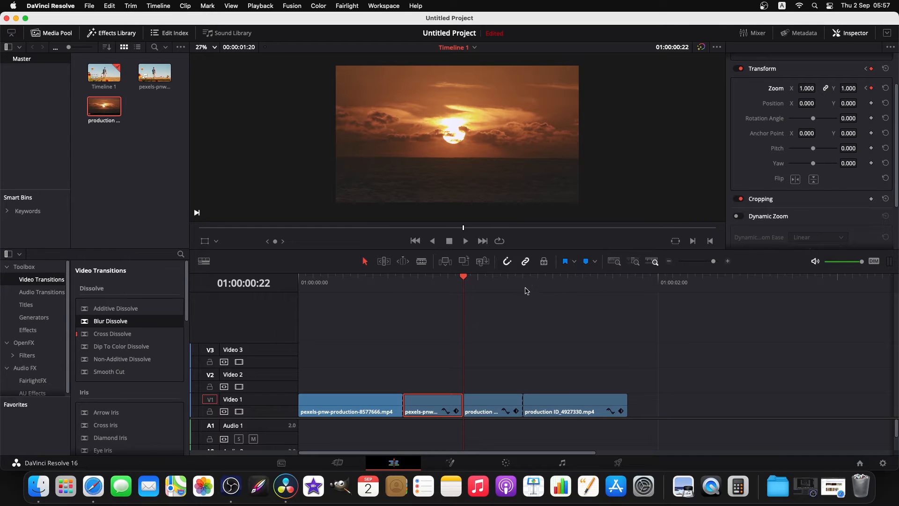
Add Zoom keyframes to the short sunset segment after the cut, at 01:00:00:22 and 01:00:01:06.
left_click(506, 410)
left_click(507, 323)
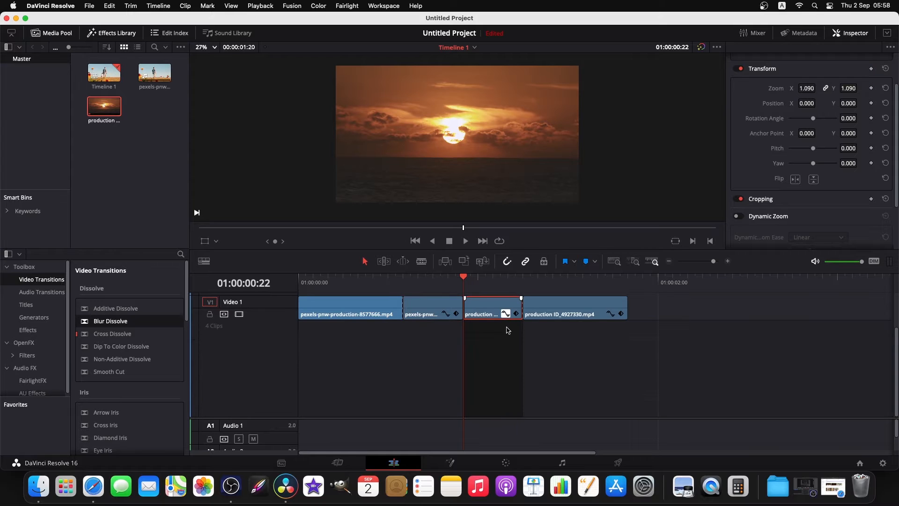
left_click(506, 314)
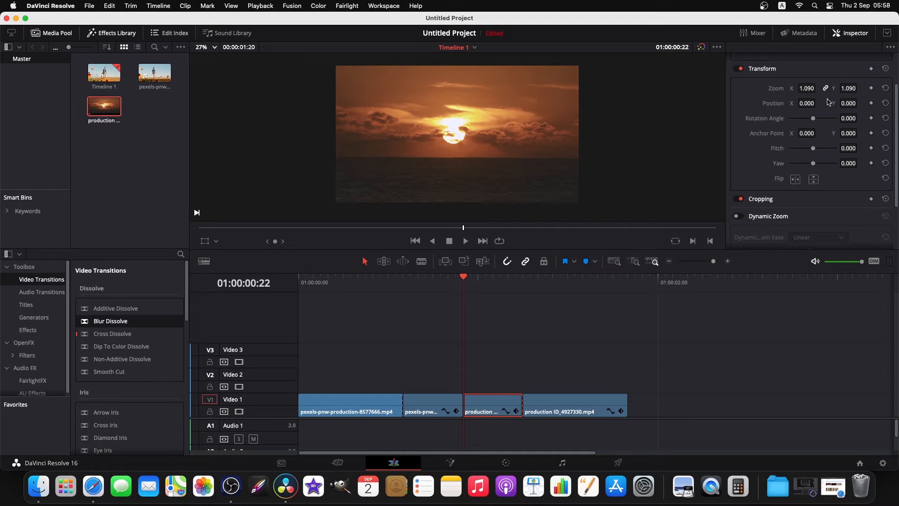
left_click(871, 88)
left_click(523, 281)
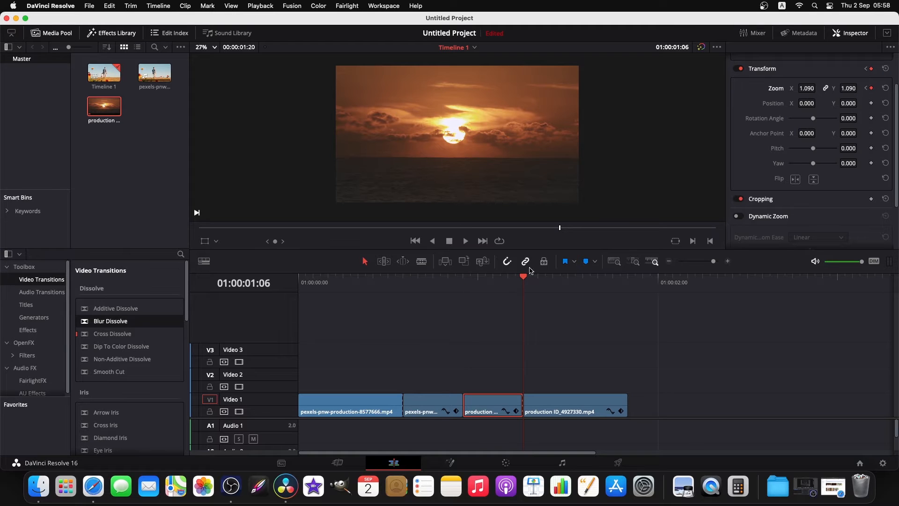
Check the frames around the cut and play back the two keyframed segments from 01:00:00:14.
left_click(443, 282)
key("Right")
key("Right")
key("Right")
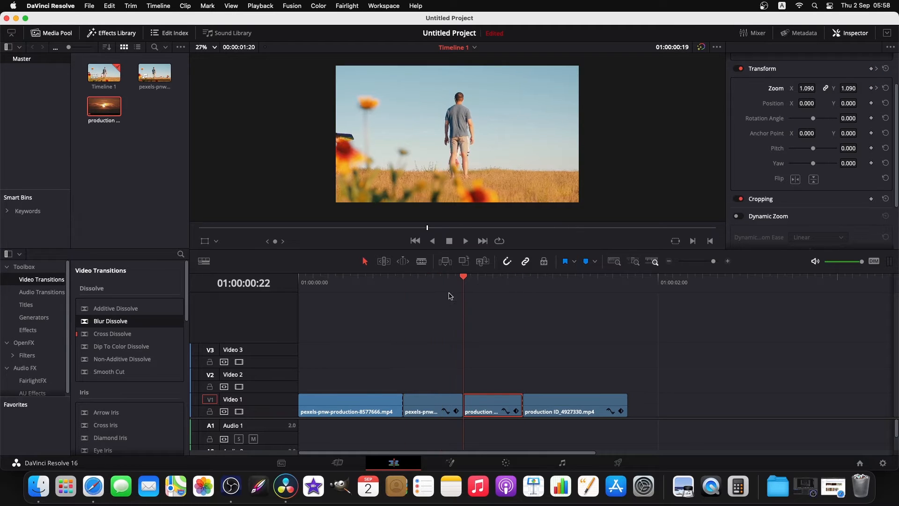
left_click(487, 380)
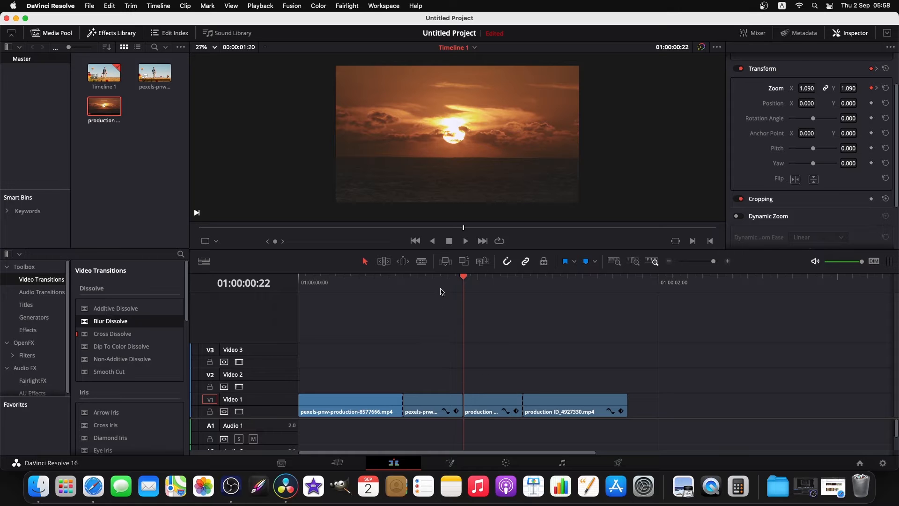
left_click(401, 283)
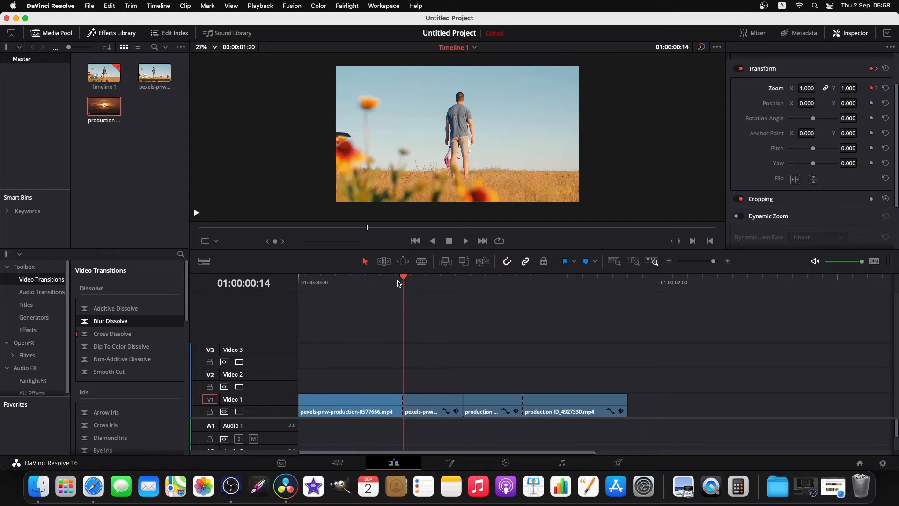
key("space")
key("space")
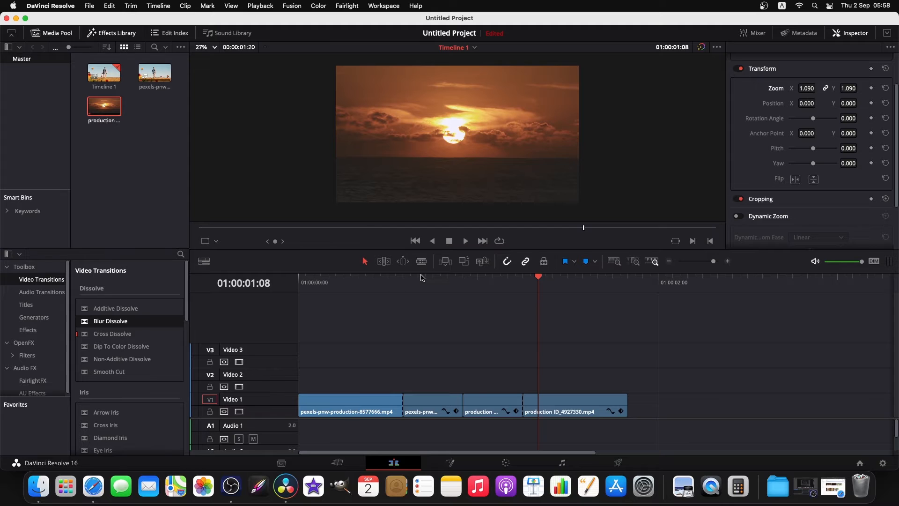
left_click(396, 283)
key("space")
Set the Zoom of the short pexels segment to 4.800 at 01:00:00:21 and play the zoom-in.
left_click(460, 280)
left_click(456, 280)
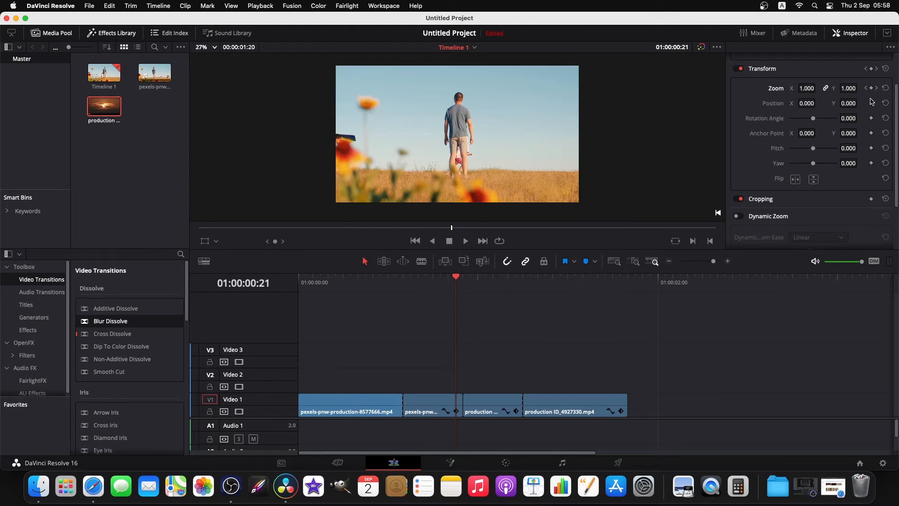
left_click_drag(805, 88, 819, 88)
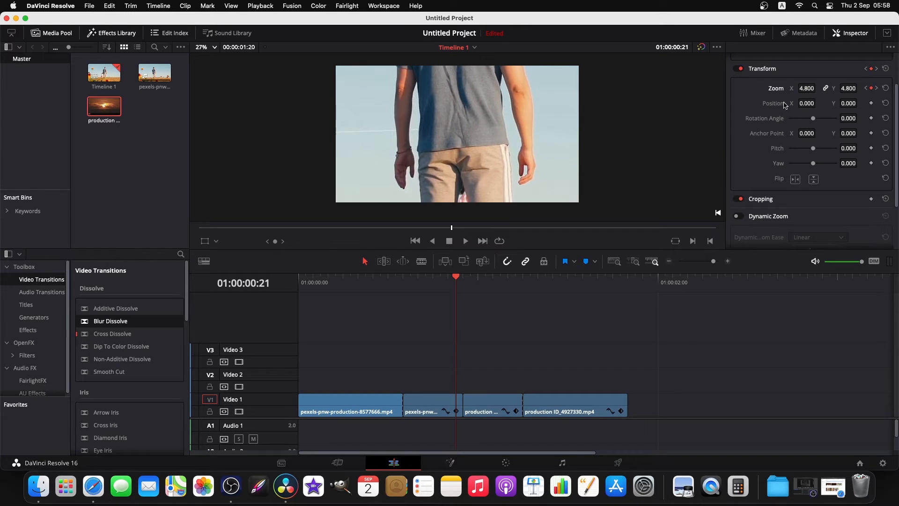
left_click_drag(432, 282, 452, 287)
key("space")
key("space")
Set the Zoom of the short sunset segment to 4.8 at 01:00:00:22 and play back the transition from 01:00:00:14.
key("Left")
key("Right")
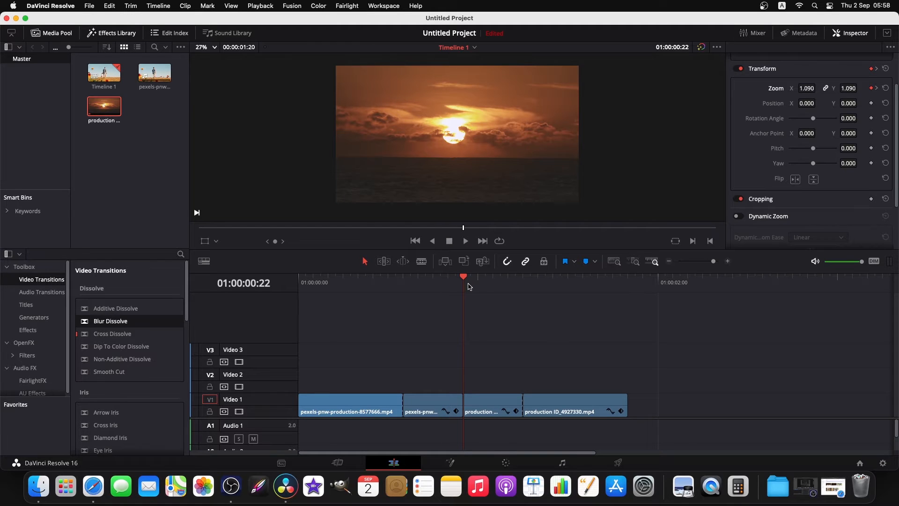
left_click(485, 397)
left_click(849, 88)
type("4.8")
key("Return")
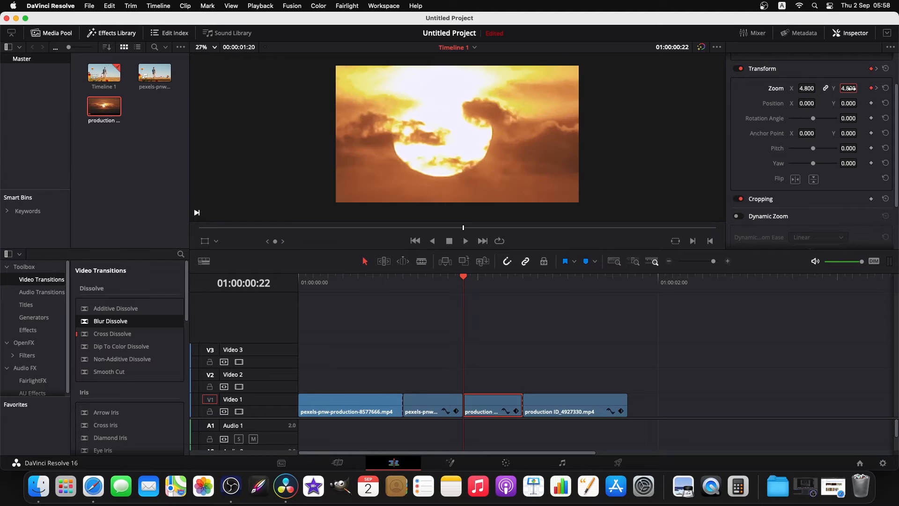
left_click(520, 283)
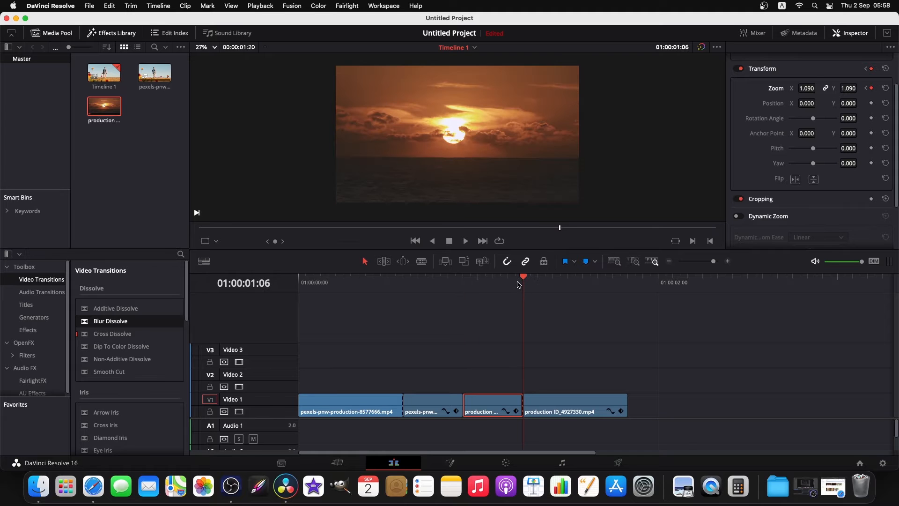
left_click_drag(511, 283, 404, 284)
key("space")
left_click(408, 297)
key("space")
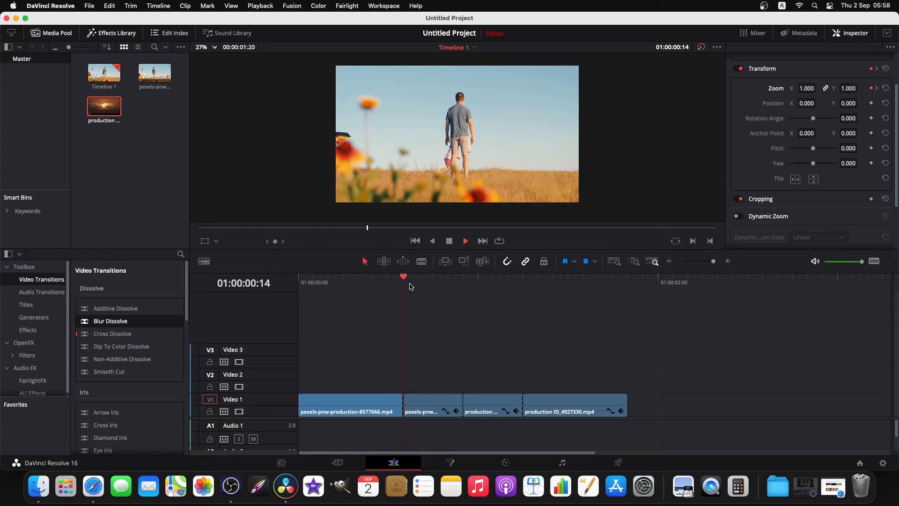
key("space")
Apply ease in and out to all Zoom curve keyframes of the short pexels segment.
left_click(445, 411)
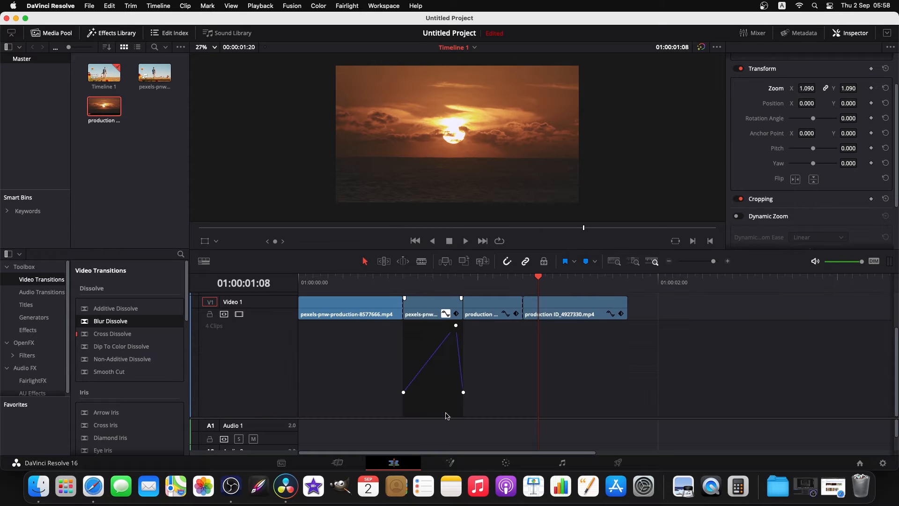
left_click_drag(712, 262, 715, 261)
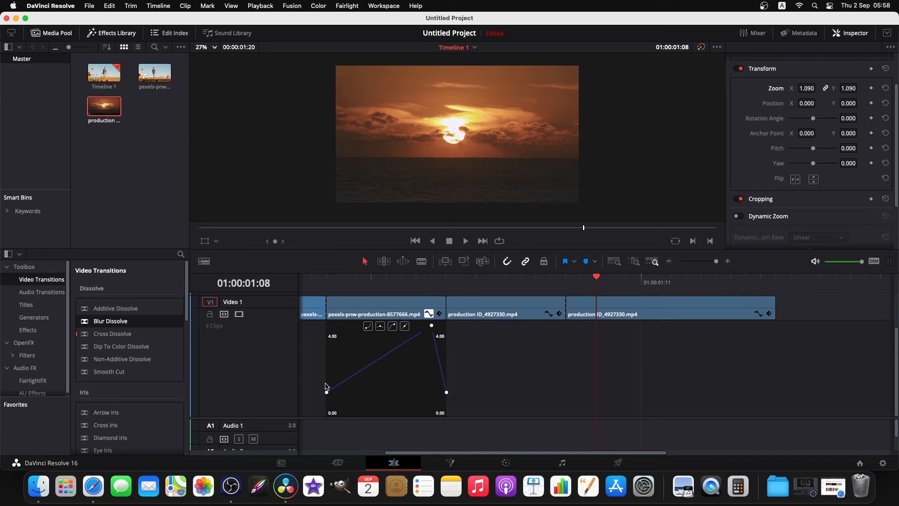
left_click_drag(323, 374, 431, 425)
left_click_drag(329, 403, 459, 318)
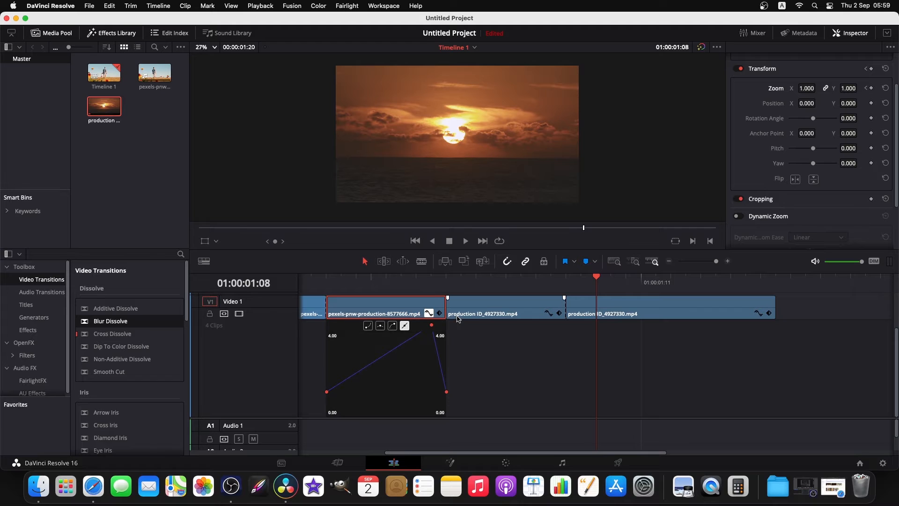
left_click(380, 326)
Display the Zoom curve of the short sunset segment and close the curve of the short pexels segment.
left_click(551, 315)
left_click(485, 374)
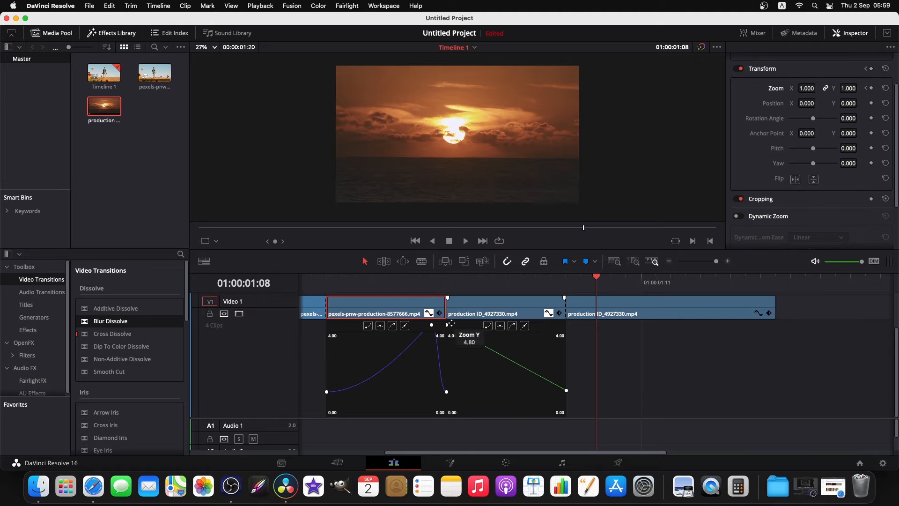
left_click(429, 315)
scroll(472, 363, "up", 2)
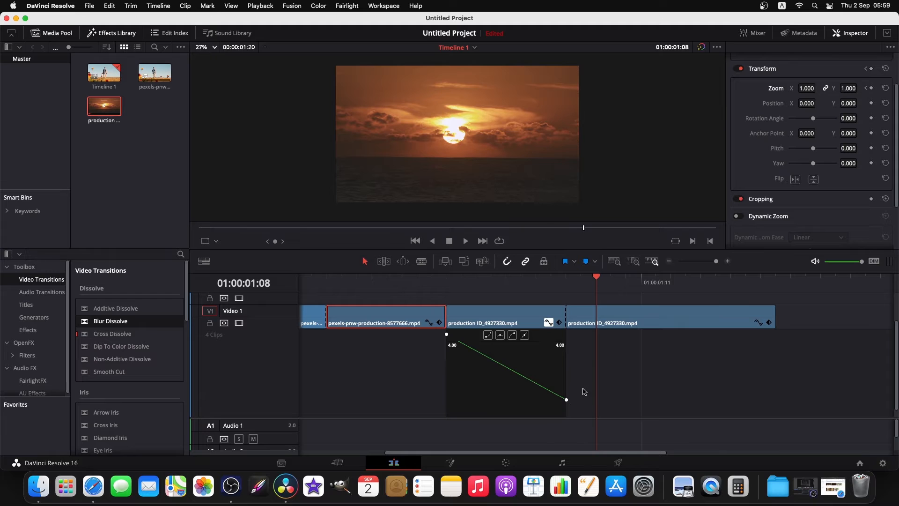
Apply ease in and out to both Zoom curve keyframes of the short sunset segment and close its curve.
left_click_drag(566, 388, 446, 318)
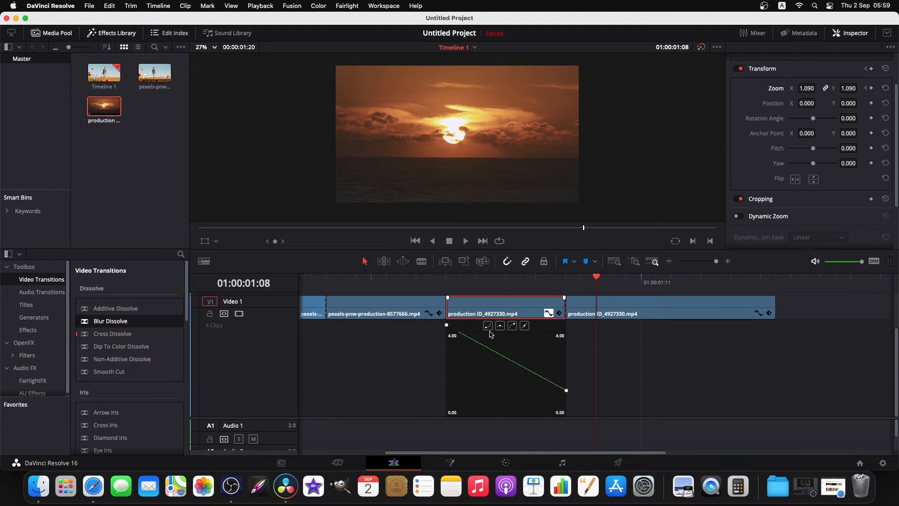
left_click(720, 262)
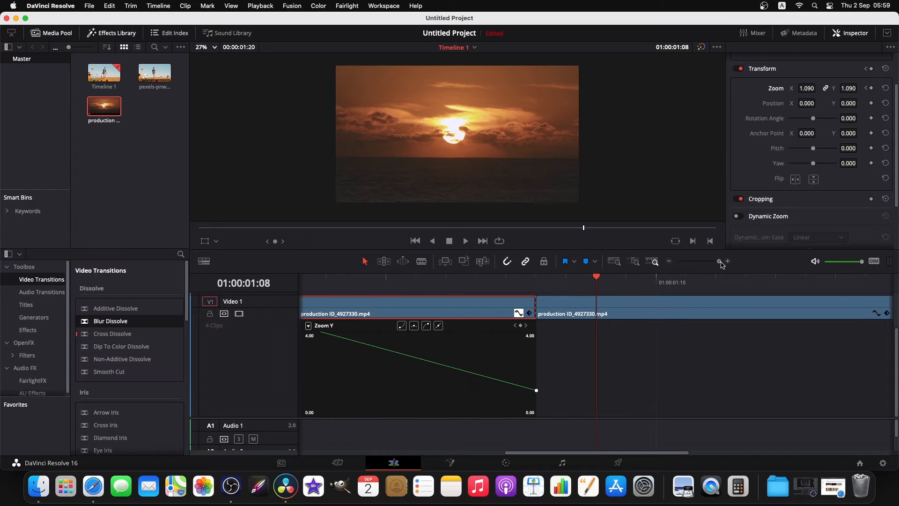
scroll(421, 382, "up", 2)
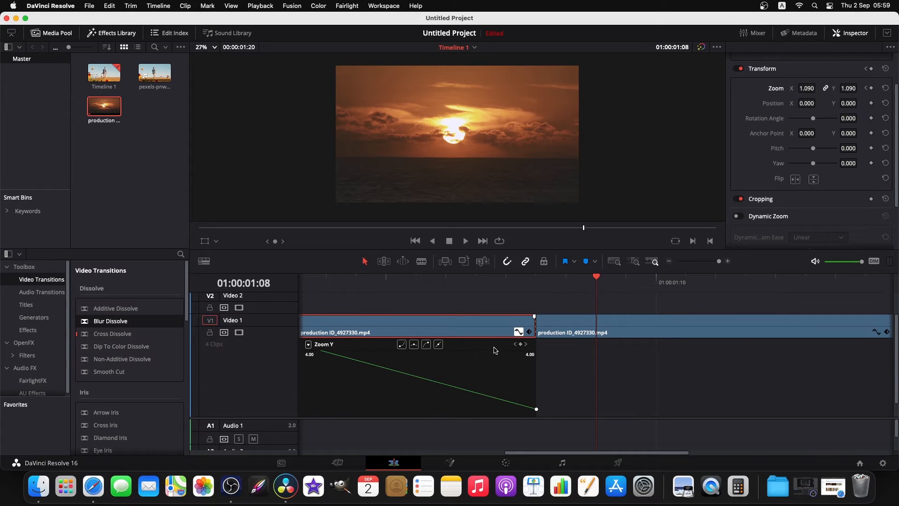
left_click_drag(599, 453, 541, 453)
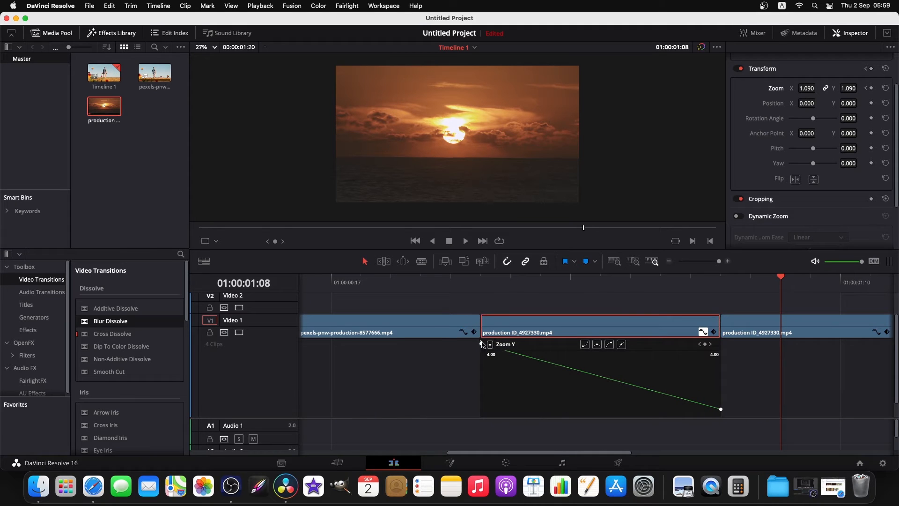
left_click_drag(482, 344, 481, 323)
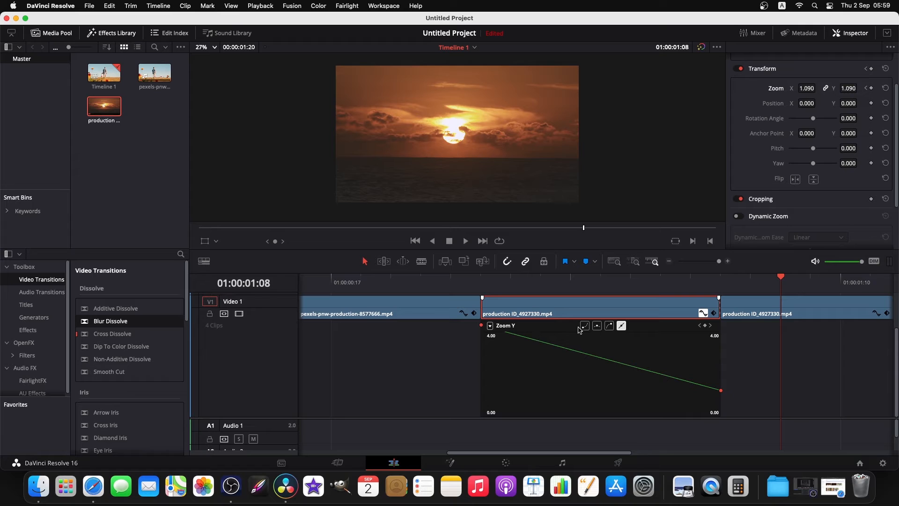
left_click(597, 326)
key("Up")
left_click_drag(775, 281, 478, 282)
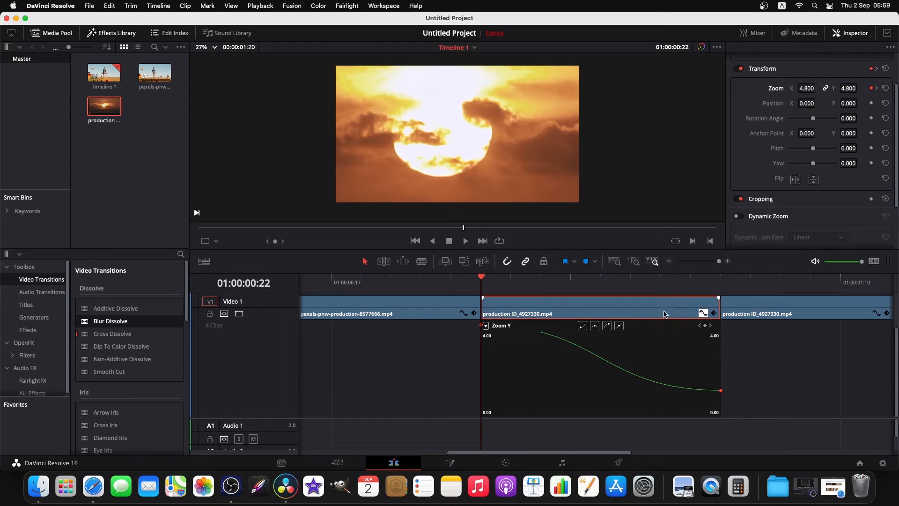
left_click(703, 313)
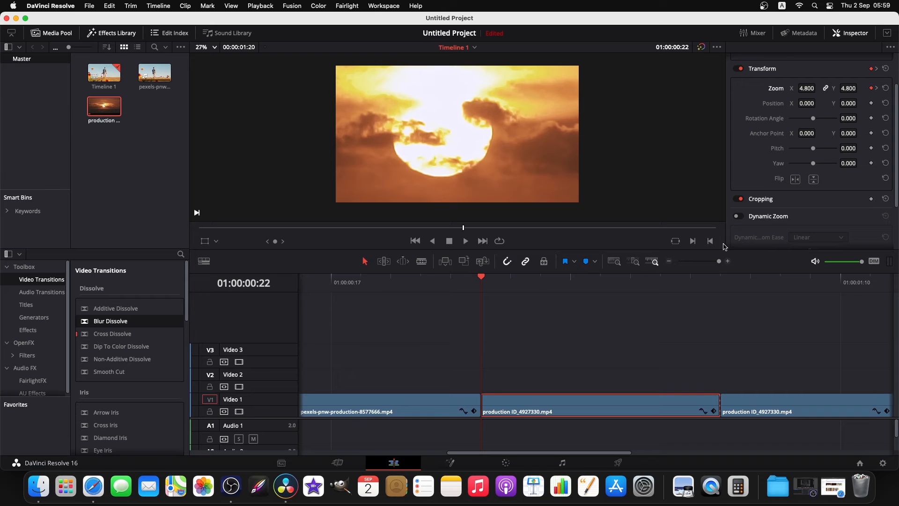
Play back the eased zoom transition from 01:00:00:14.
mouse_move(719, 263)
left_mouse_down()
mouse_move(706, 265)
mouse_move(715, 265)
left_mouse_up()
left_click(430, 281)
key("space")
key("space")
left_click(475, 343)
key("super+s")
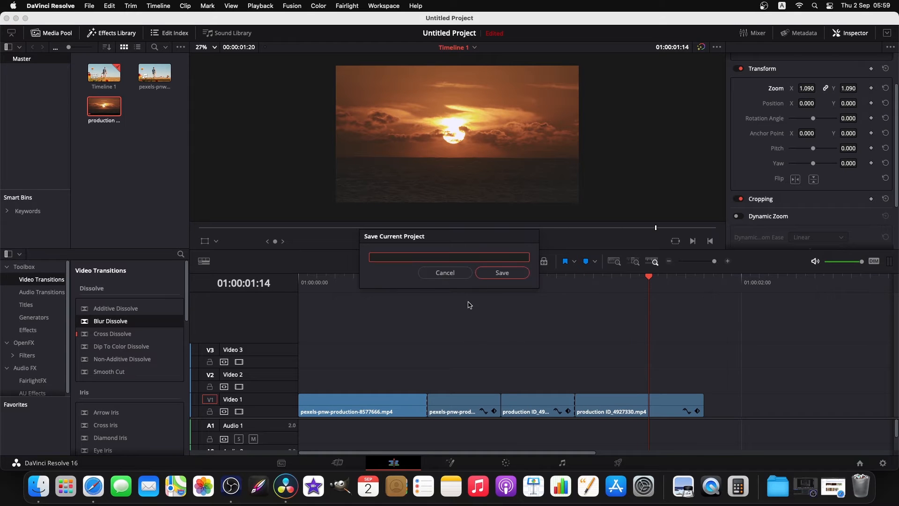
left_click(453, 276)
Replay the transition from 01:00:00:14 and play the whole sequence from its beginning.
left_click(429, 283)
key("space")
key("space")
left_click(302, 281)
key("space")
key("space")
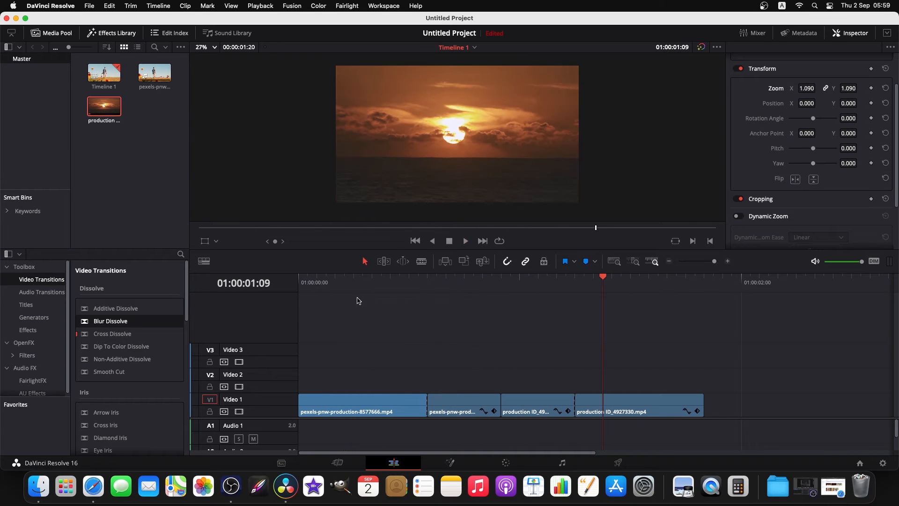
Add the OpenFX Zoom Blur filter to the short pexels and short sunset segments and play back the result.
left_click(427, 285)
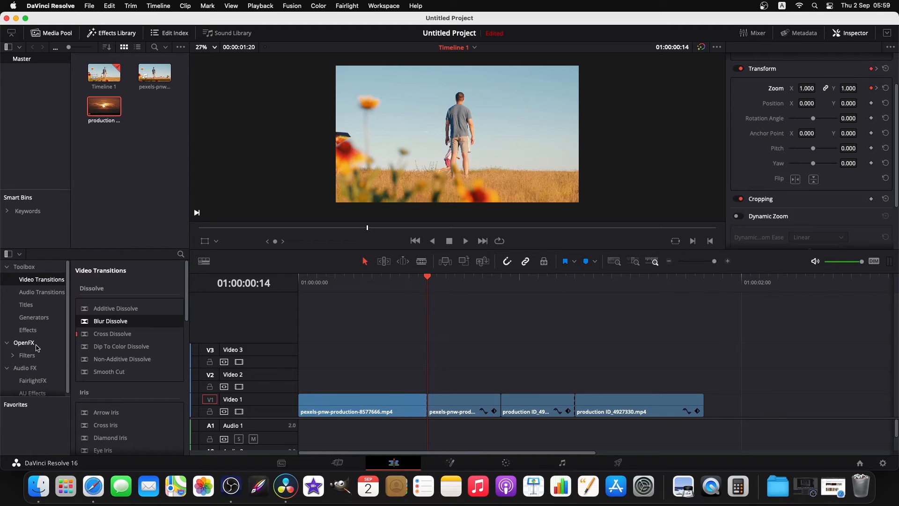
left_click(37, 347)
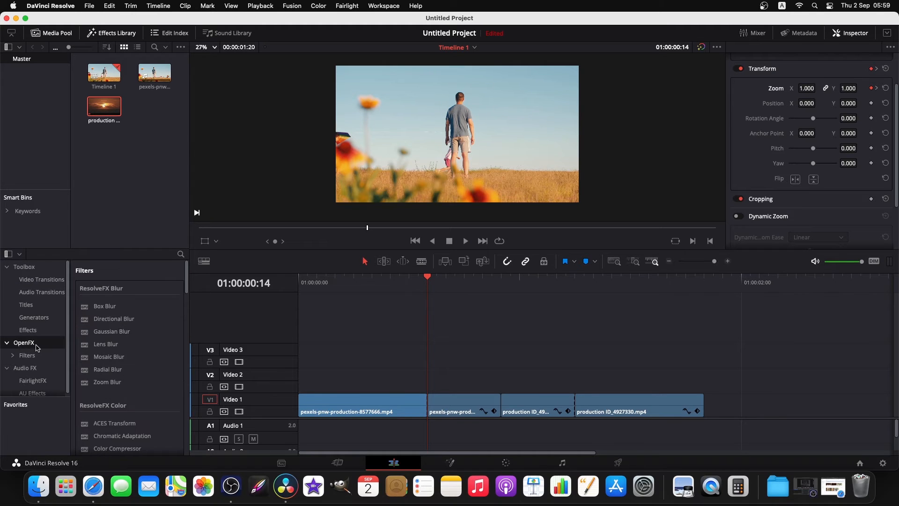
left_click_drag(117, 381, 466, 402)
left_click_drag(125, 383, 537, 411)
key("space")
key("space")
Keyframe the short pexels segment's Zoom Blur Smooth Strength at 0.400 on frame 01:00:00:14.
left_click(455, 283)
key("Up")
left_click(459, 409)
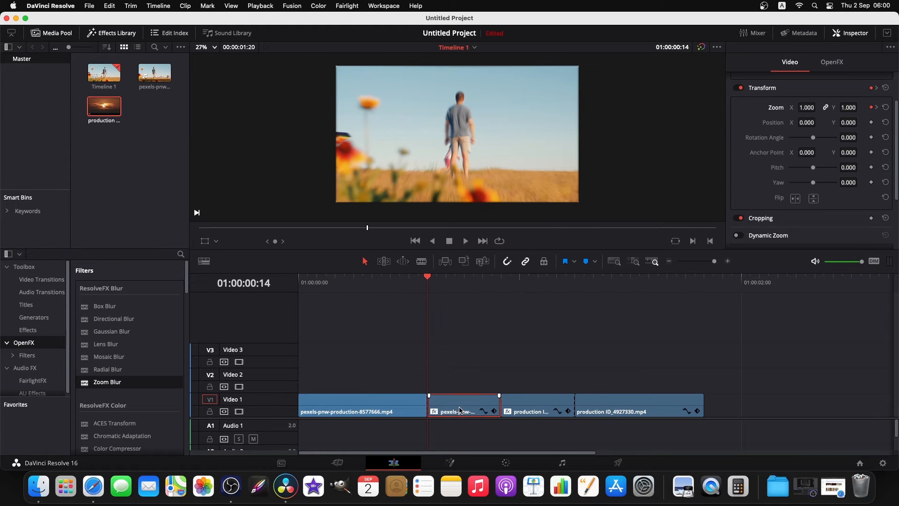
left_click(831, 64)
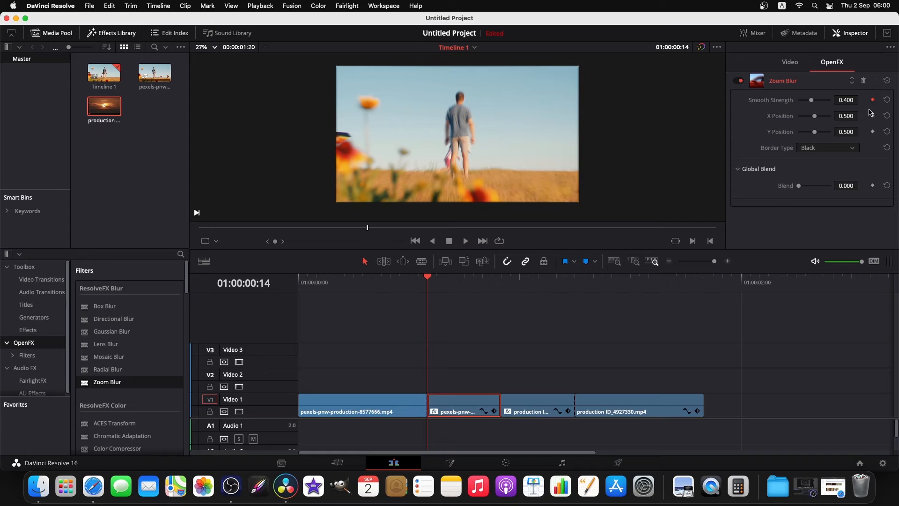
Set the short pexels segment's Zoom Blur Smooth Strength to 0.632 at 01:00:00:18.
left_click(438, 281)
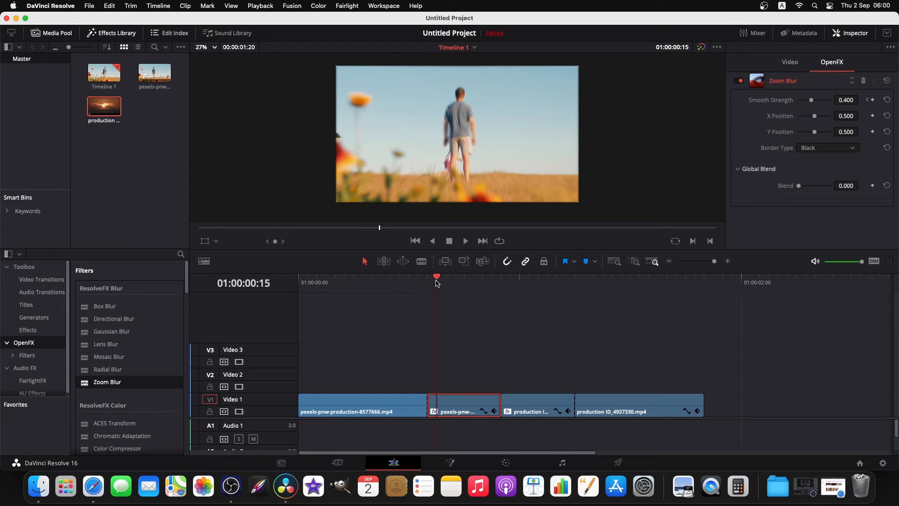
left_click(444, 281)
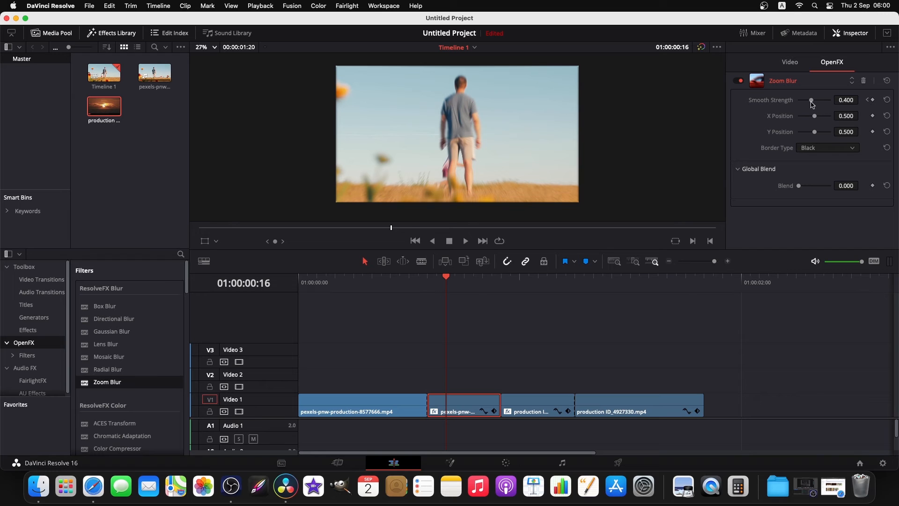
left_click(872, 100)
key("Right")
key("Right")
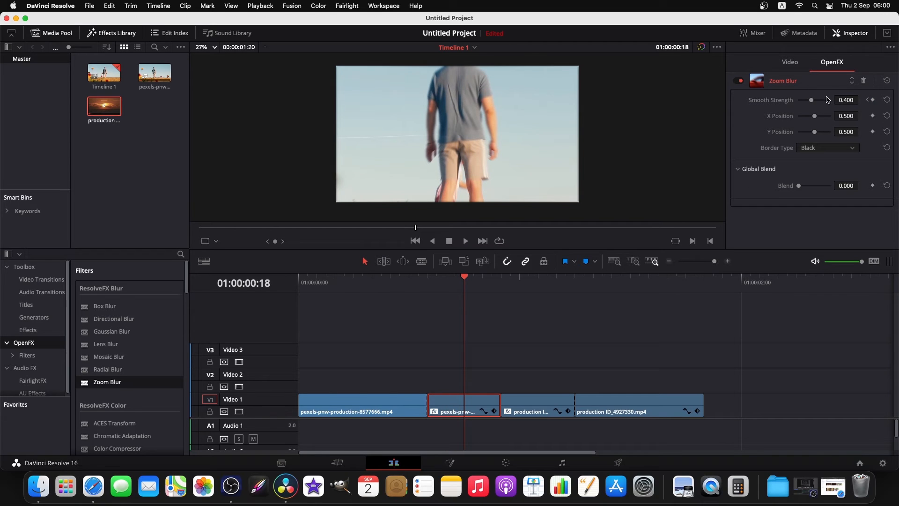
left_click_drag(811, 104, 819, 104)
Keyframe the short sunset segment's Zoom Blur Smooth Strength at 0.588 on frame 01:00:00:22.
key("Right")
key("Right")
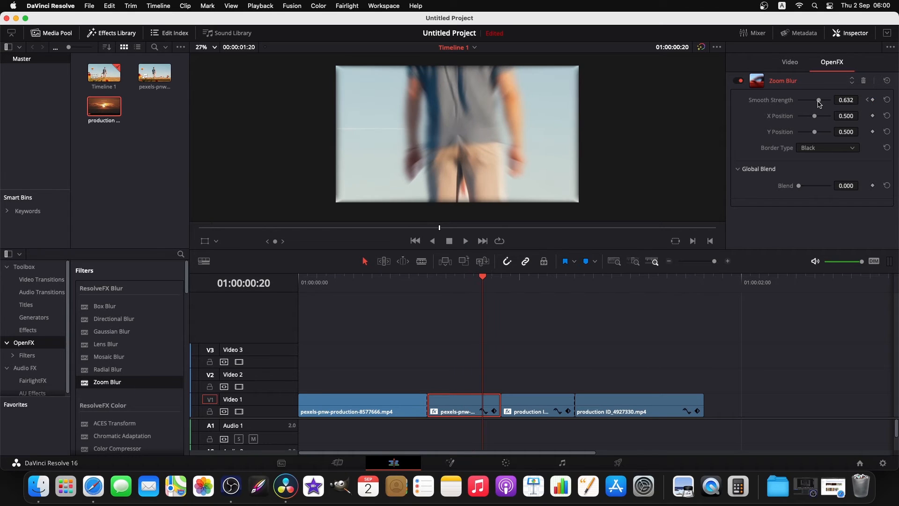
key("Right")
key("Right")
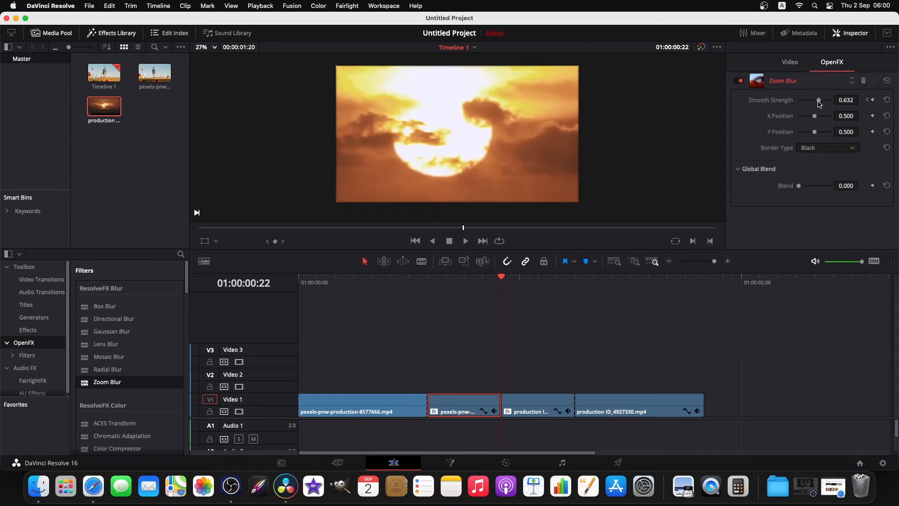
left_click(555, 397)
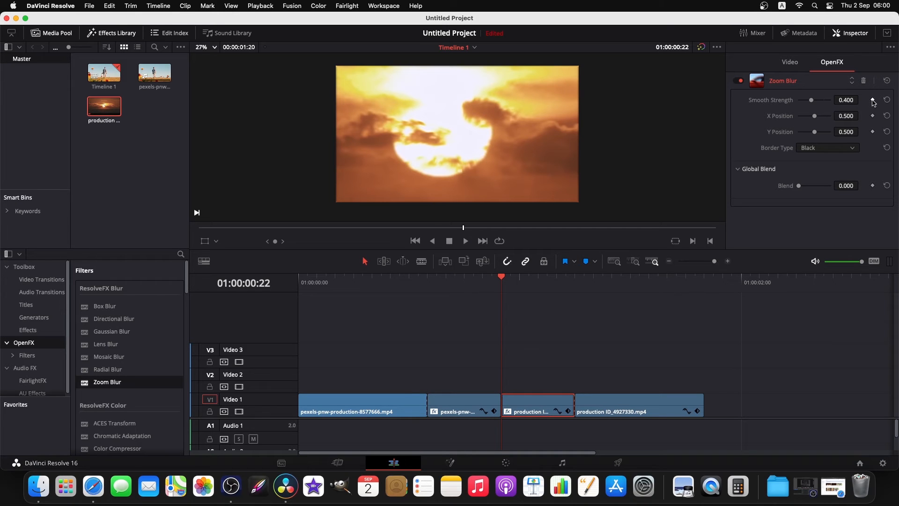
left_click_drag(812, 102, 816, 103)
key("Right")
key("Right")
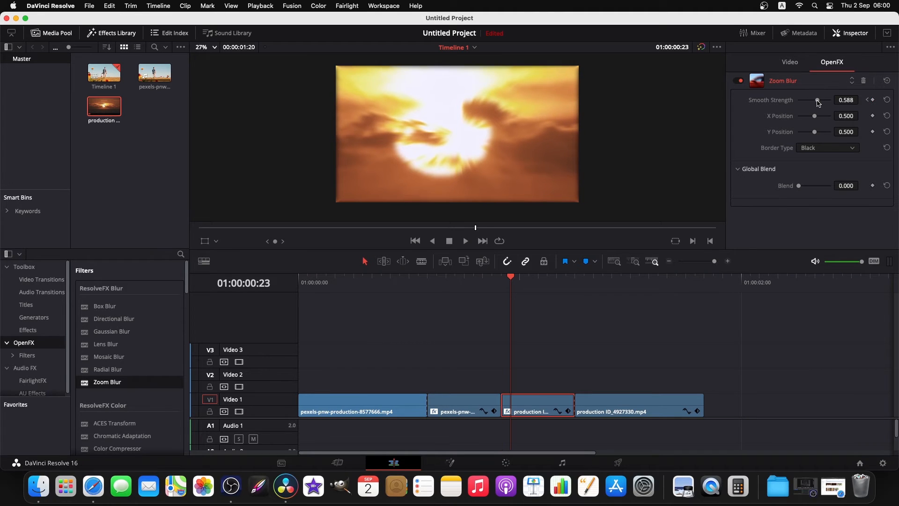
Lower the short sunset segment's Zoom Blur Smooth Strength to 0.000 by 01:00:01:02.
left_click_drag(817, 102, 806, 103)
key("Right")
left_click_drag(806, 103, 785, 105)
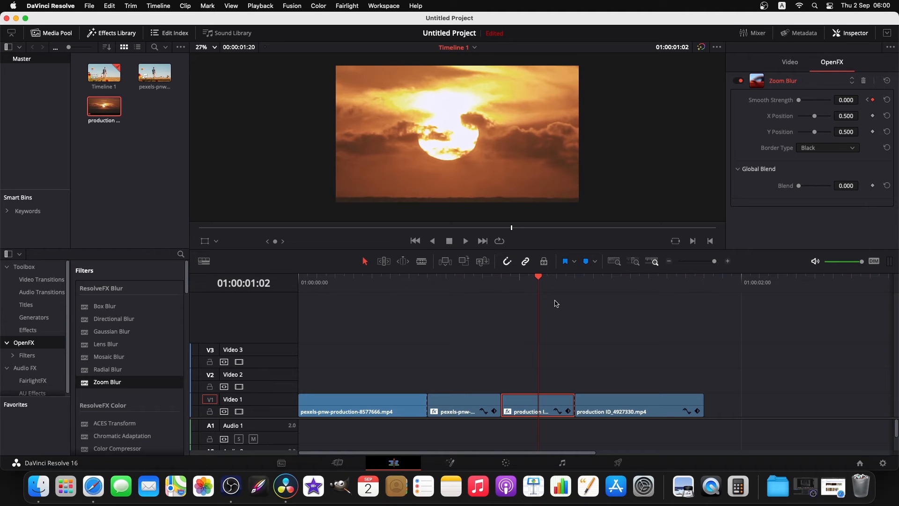
Play back the blurred zoom transition from 01:00:00:11.
left_click(583, 333)
left_click_drag(539, 279, 403, 301)
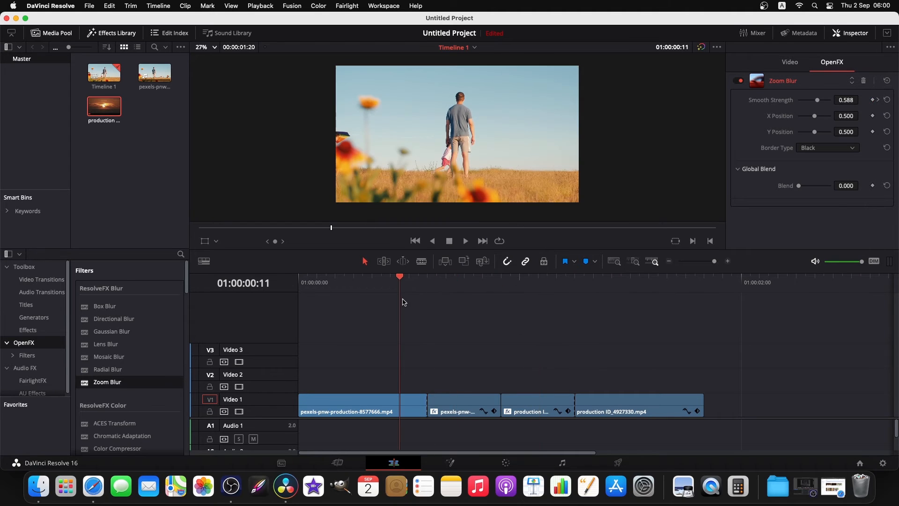
key("space")
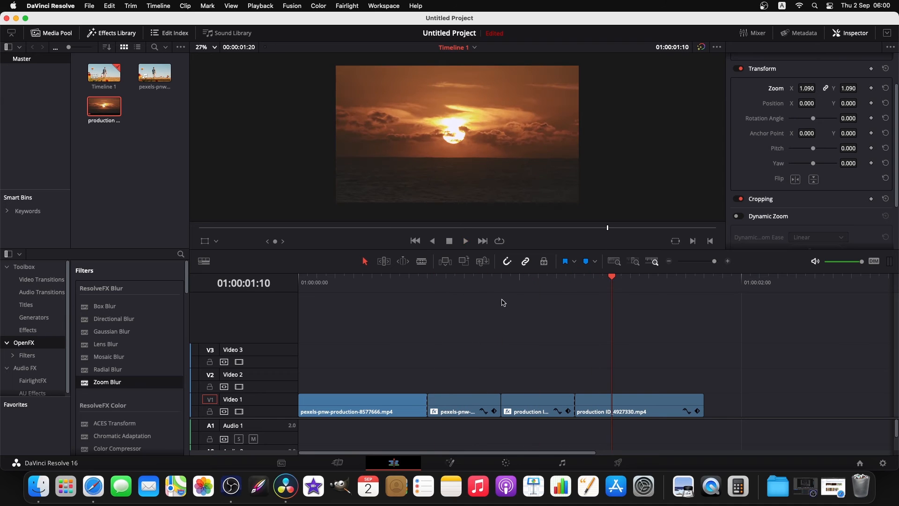
Try a Blur Dissolve transition at the start of the short sunset segment and examine its length.
left_click(499, 285)
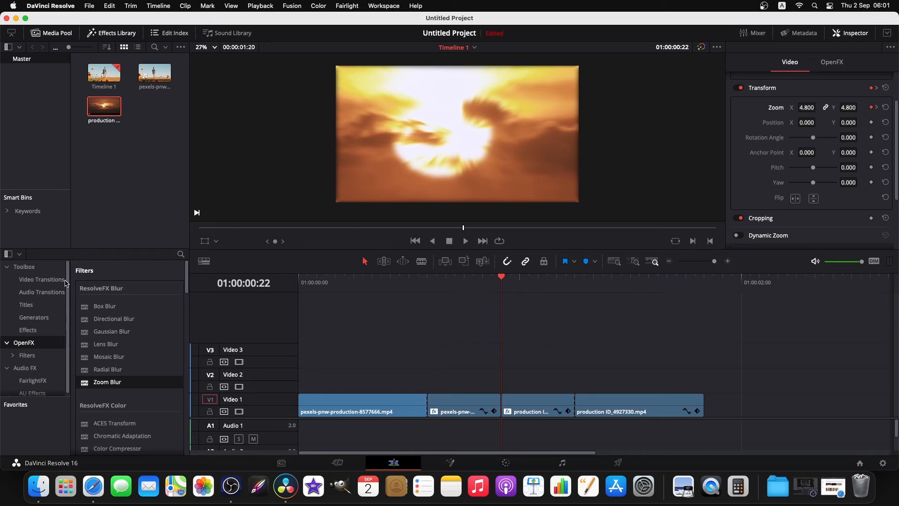
left_click(41, 279)
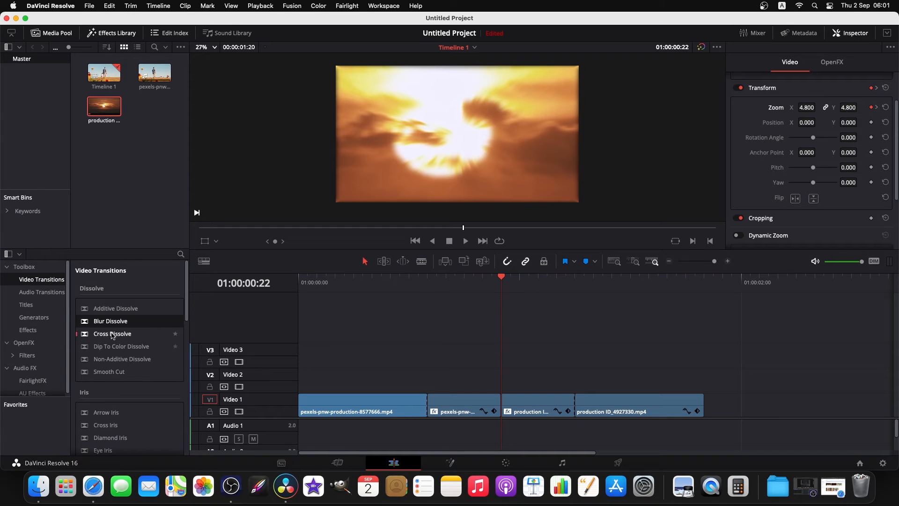
left_click_drag(117, 323, 516, 402)
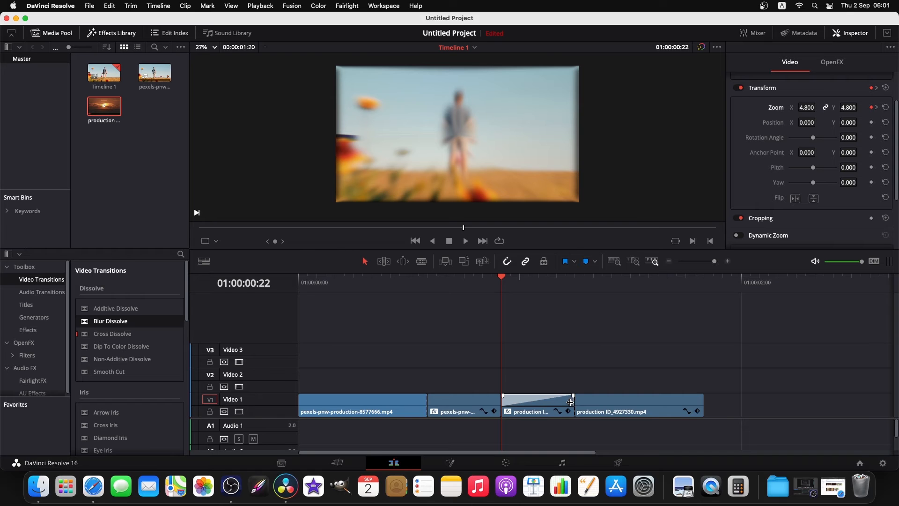
left_click(573, 401)
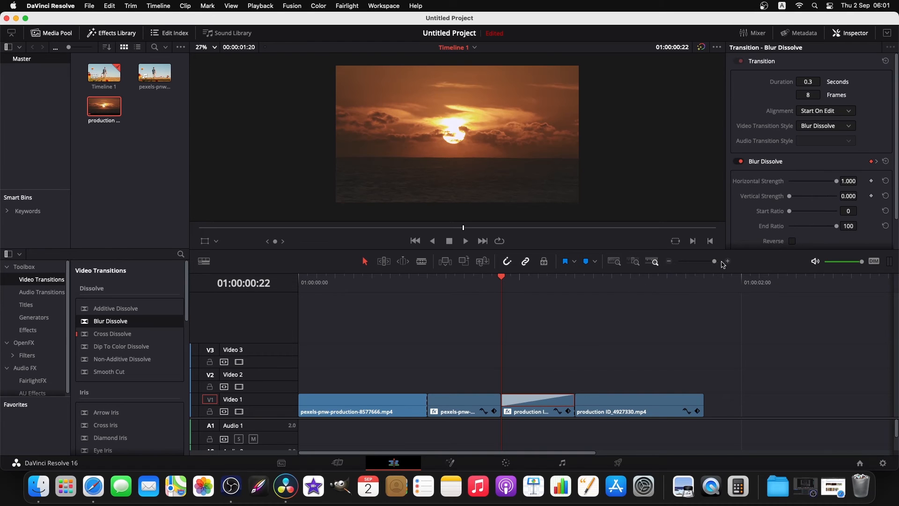
left_click(715, 261)
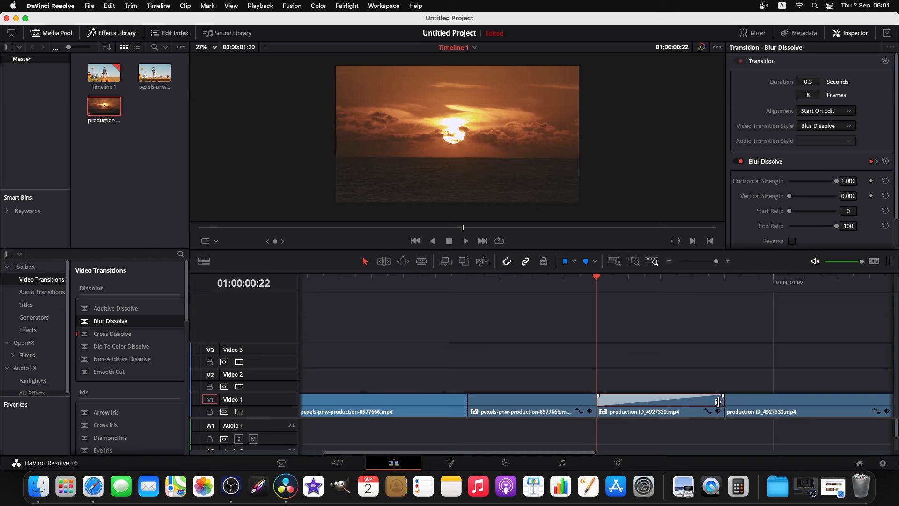
left_click(722, 401)
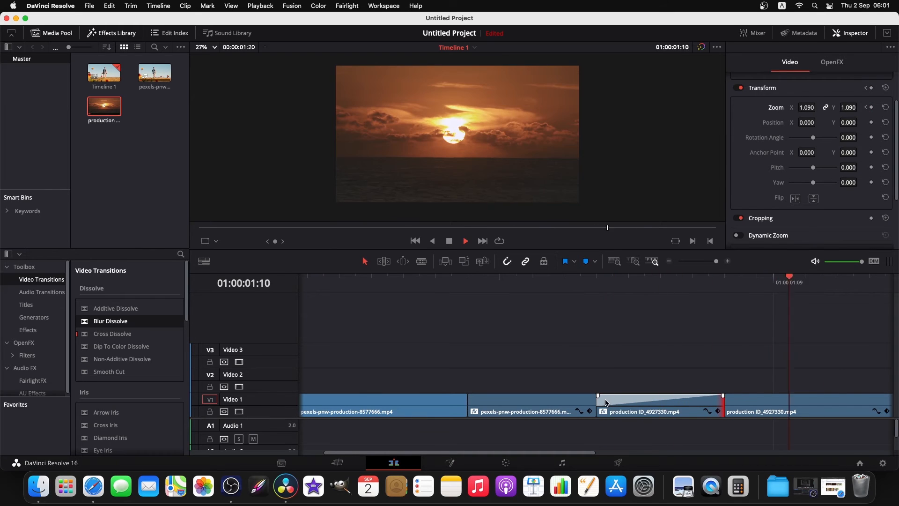
Play back the Blur Dissolve from 01:00:00:14 and delete it from the short sunset segment.
left_click(471, 281)
key("space")
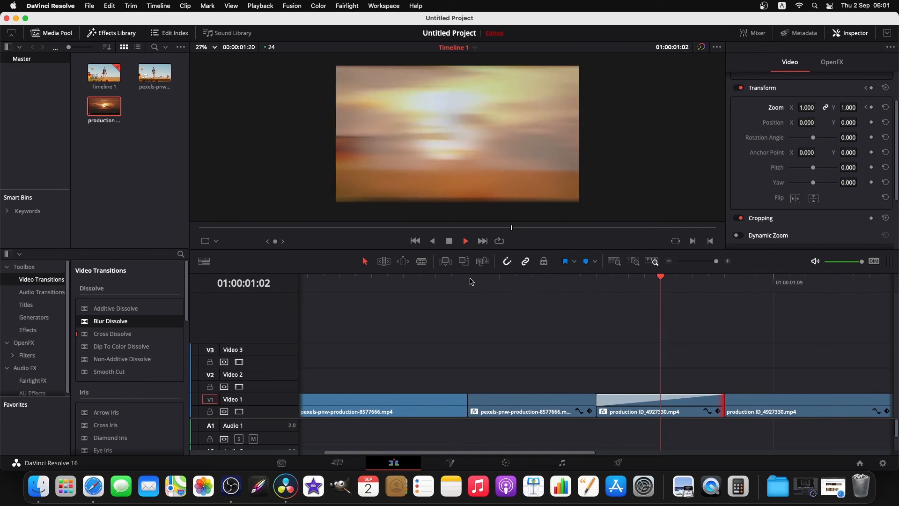
left_click(633, 397)
key("BackSpace")
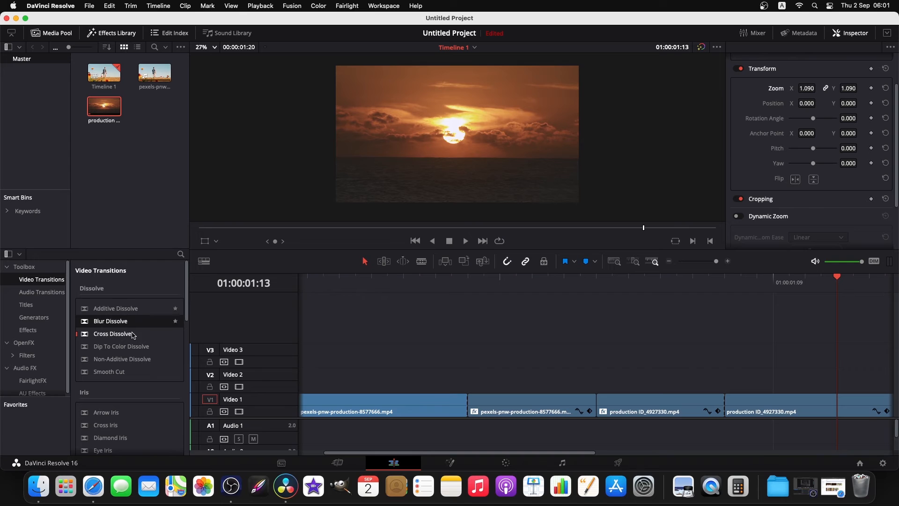
Add a Smooth Cut transition at the start of the short sunset segment and play it back from 01:00:00:14.
left_click_drag(112, 371, 597, 406)
left_click(489, 283)
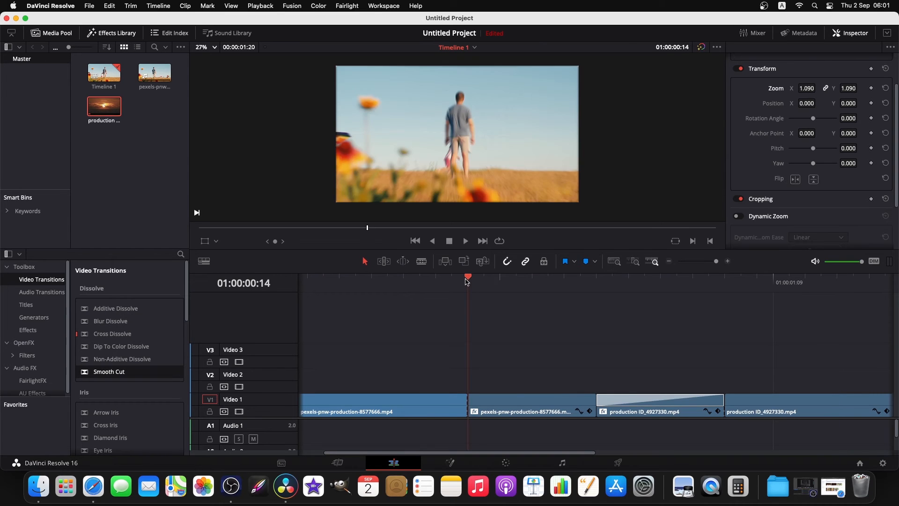
key("space")
key("space")
left_click(655, 405)
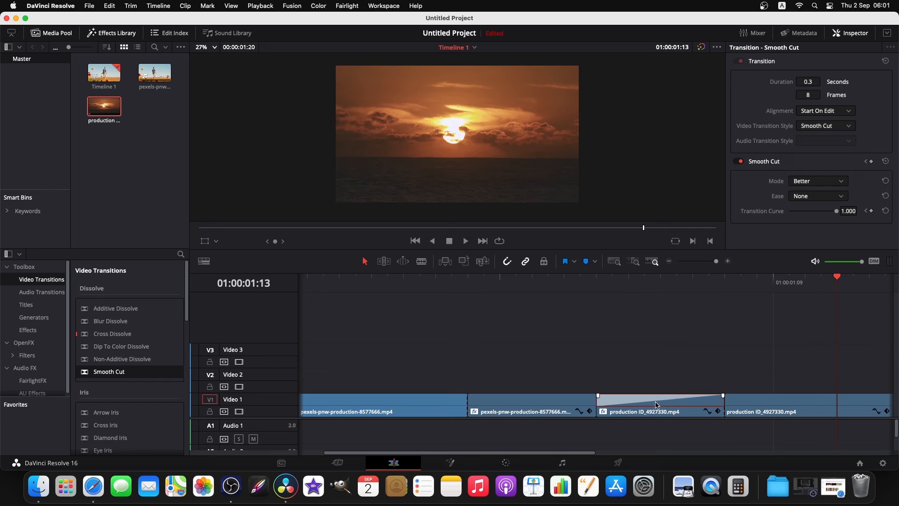
Replace the Smooth Cut at the start of the short sunset segment with a Blur Dissolve and play it back.
key("BackSpace")
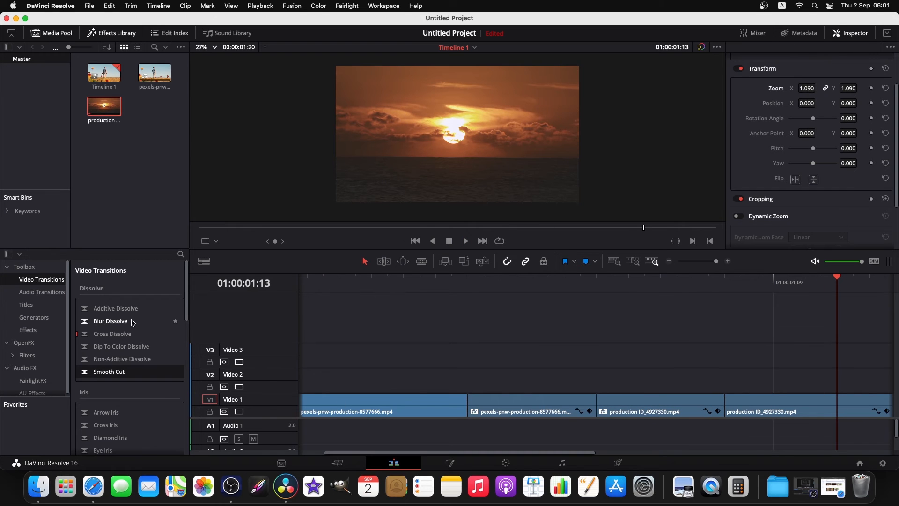
left_click_drag(131, 323, 655, 403)
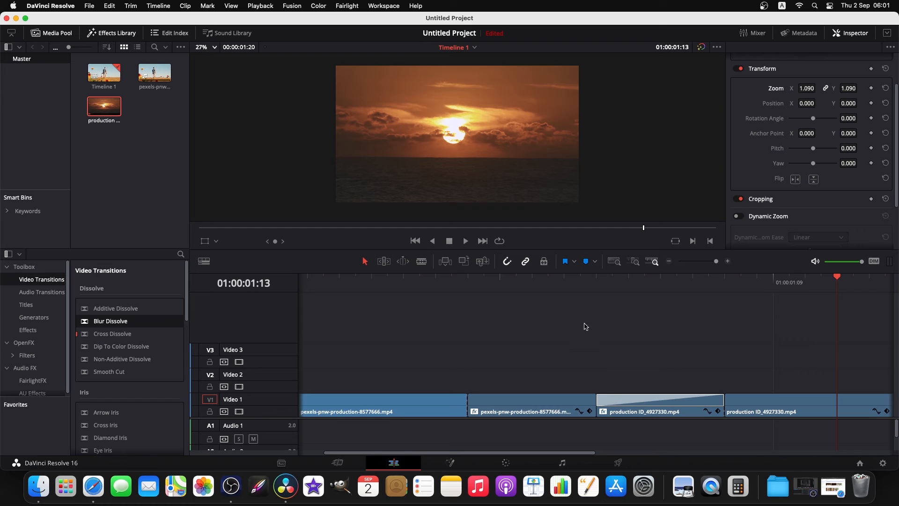
left_click(560, 286)
key("space")
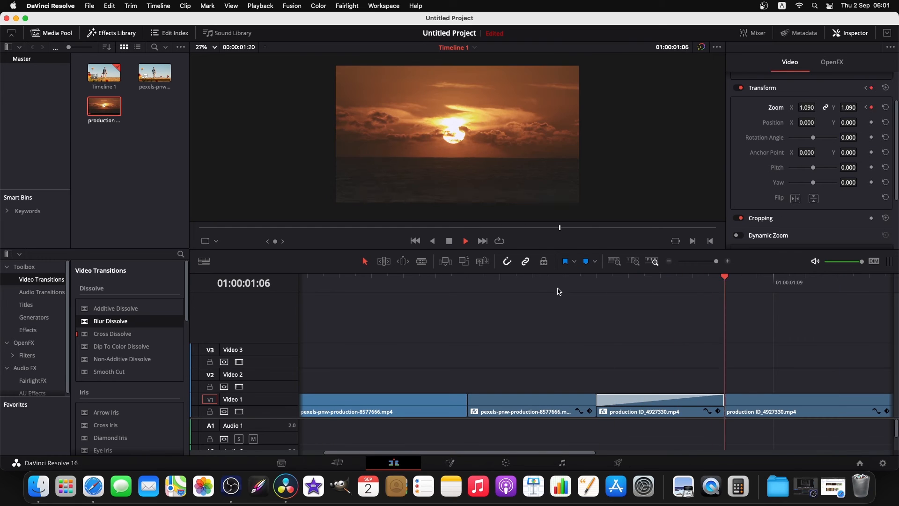
key("space")
Shorten the Blur Dissolve on the short sunset segment to 0.1 seconds (2 frames) and play back the transition.
left_click(658, 405)
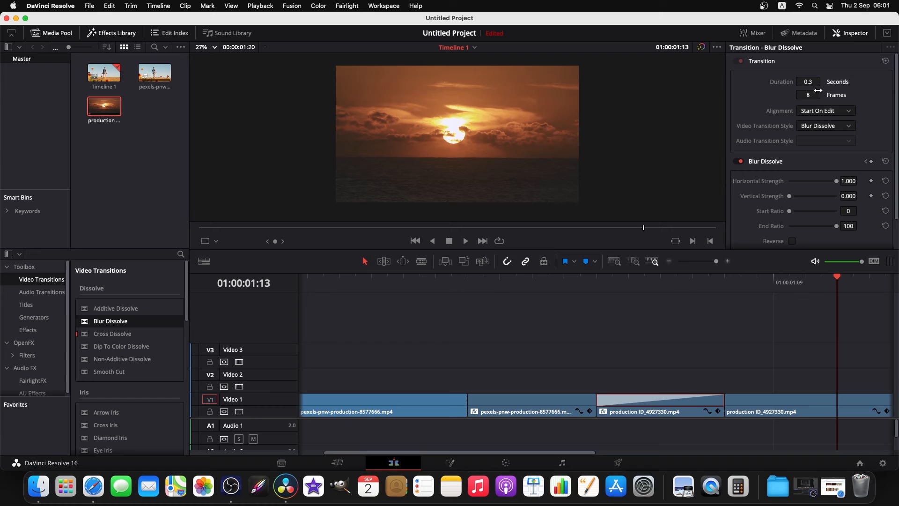
left_click_drag(812, 81, 804, 81)
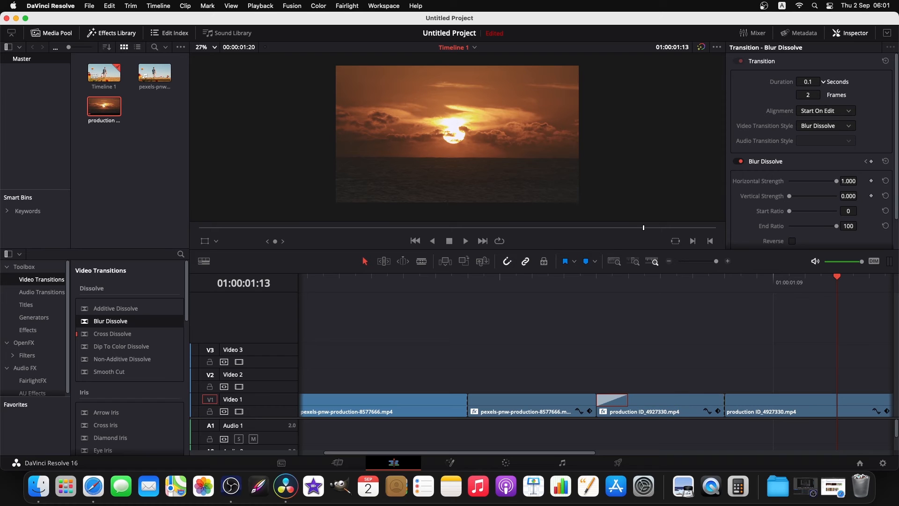
left_click(465, 283)
key("space")
key("space")
left_click(596, 279)
key("space")
key("space")
Examine the alignment and video transition style options of the Blur Dissolve.
left_click(848, 116)
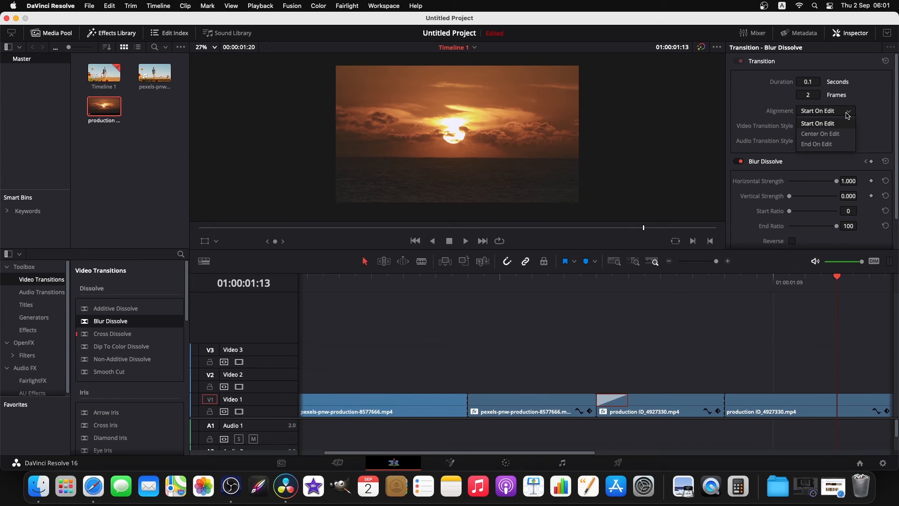
left_click(843, 134)
left_click(848, 127)
left_click(848, 127)
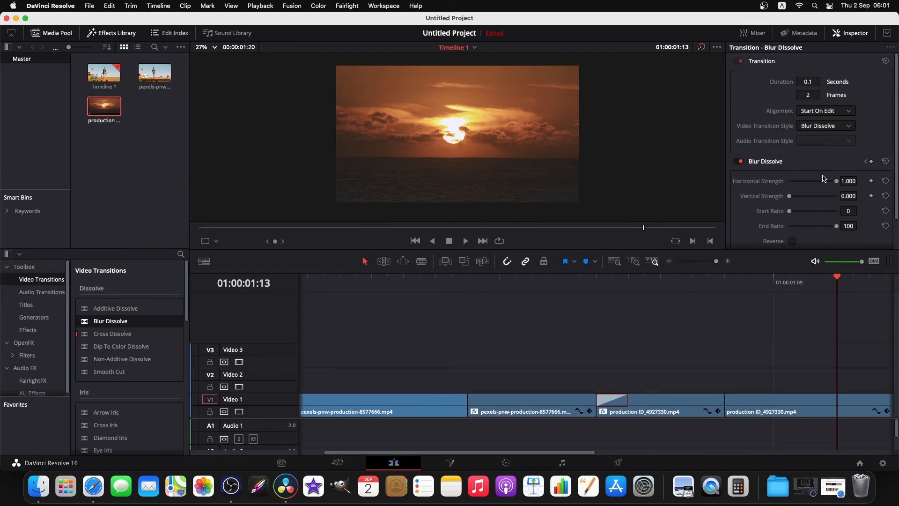
Set the Blur Dissolve to horizontal strength 0.436, vertical strength 0.069, start ratio 27 and end ratio 74, and enable Reverse.
left_click(628, 286)
left_click(619, 288)
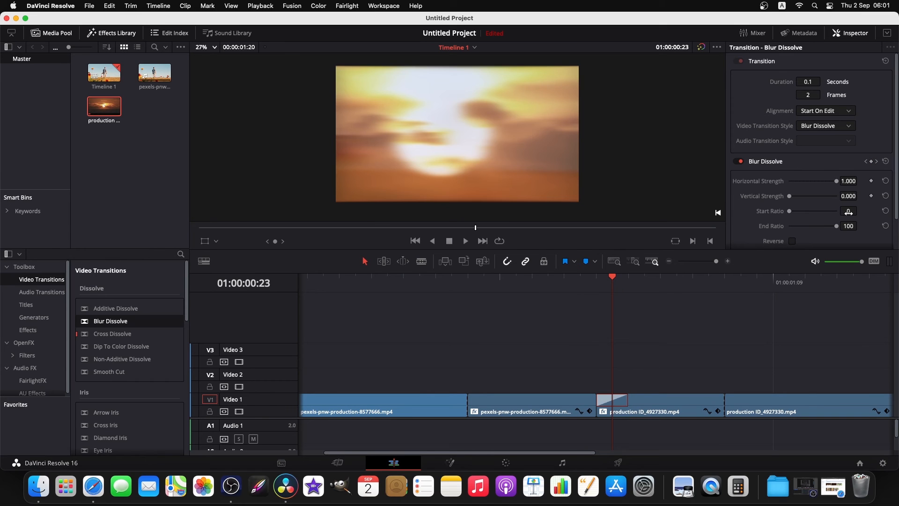
left_click_drag(838, 181, 824, 229)
left_click(795, 241)
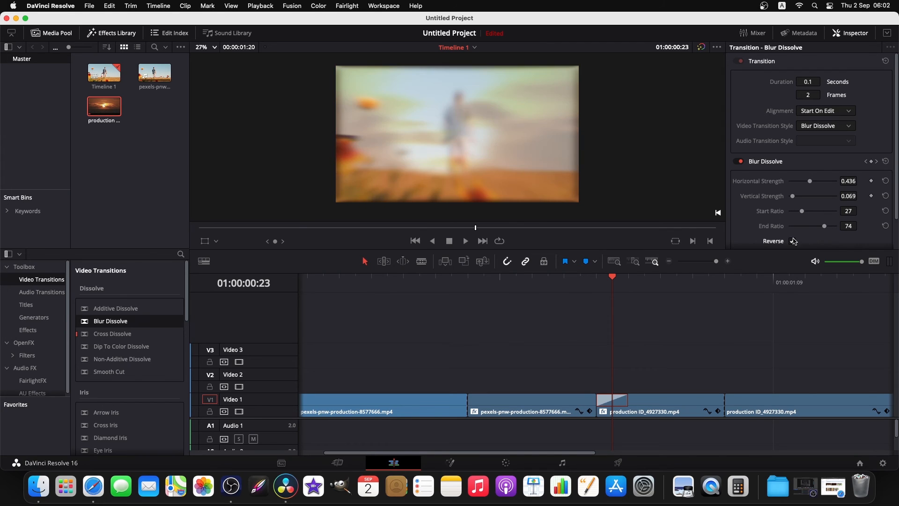
Play back the reversed Blur Dissolve, including the whole sequence from the start of the timeline.
key("Left")
key("space")
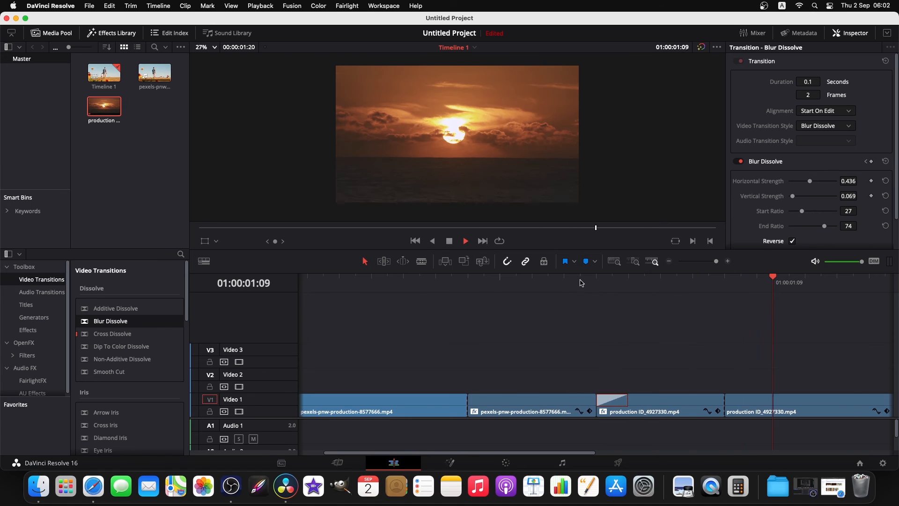
left_click_drag(715, 262, 713, 264)
left_click(366, 277)
key("space")
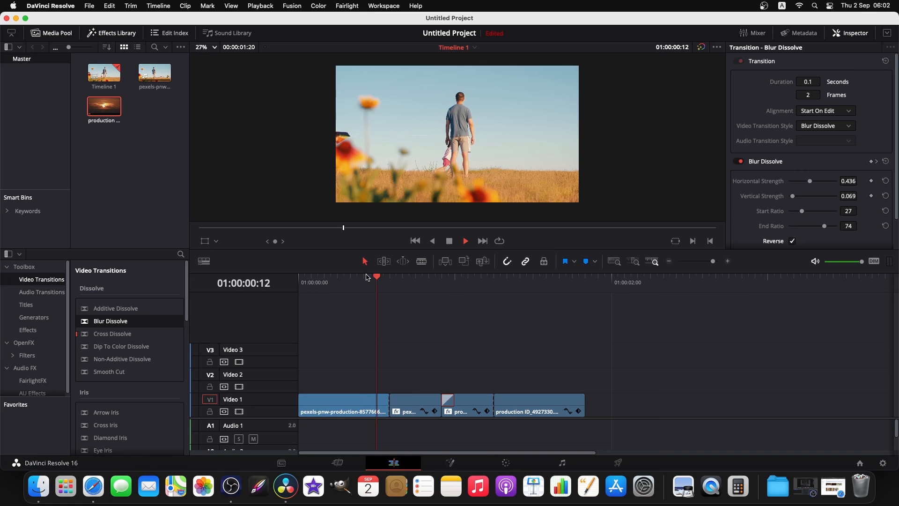
key("space")
key("Home")
key("space")
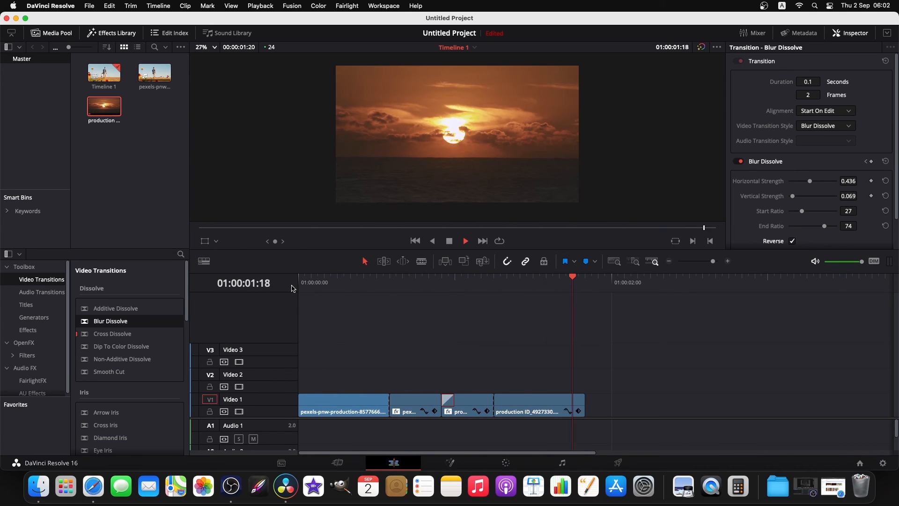
key("Home")
key("space")
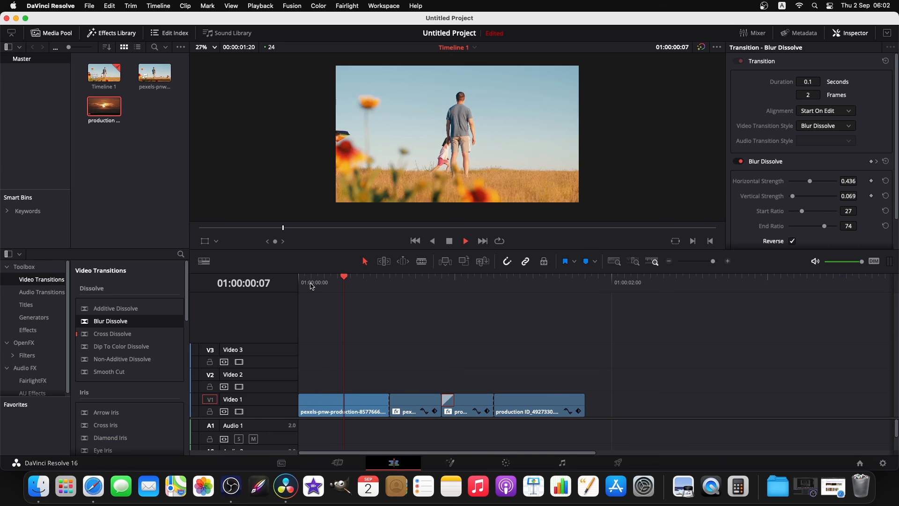
key("space")
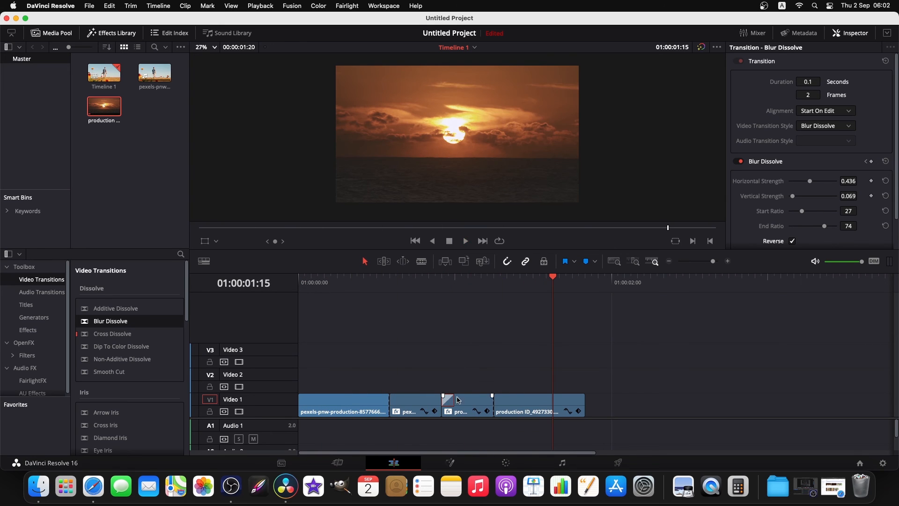
Turn off Reverse for the Blur Dissolve and play back the transition from 01:00:00:06.
left_click(442, 282)
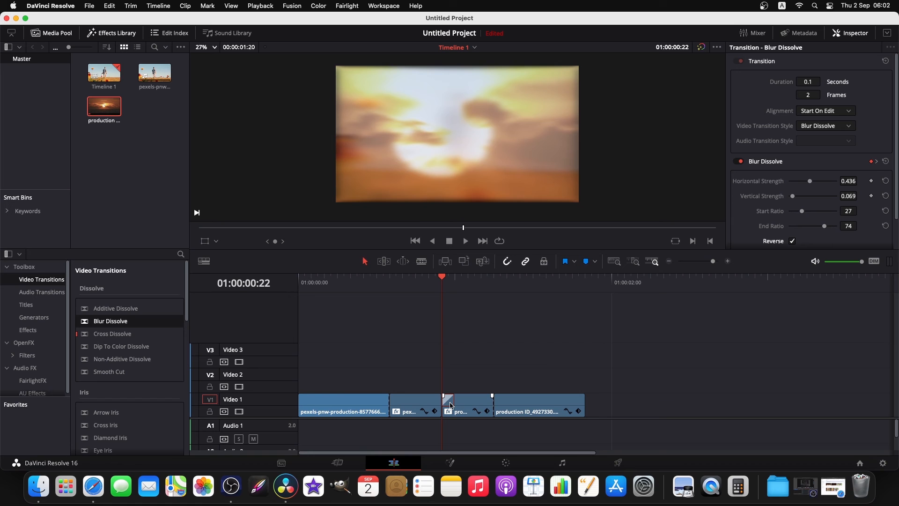
left_click(791, 241)
left_click(371, 282)
key("space")
left_click(335, 281)
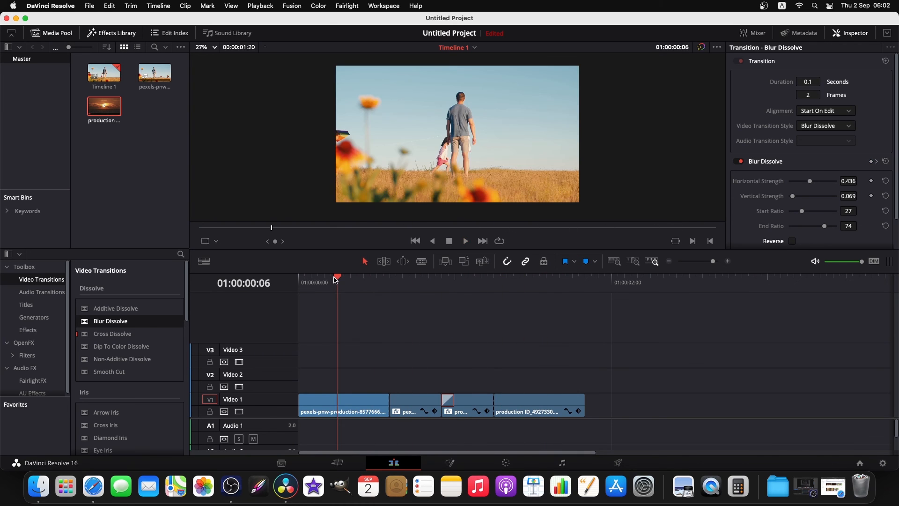
key("space")
left_click(433, 322)
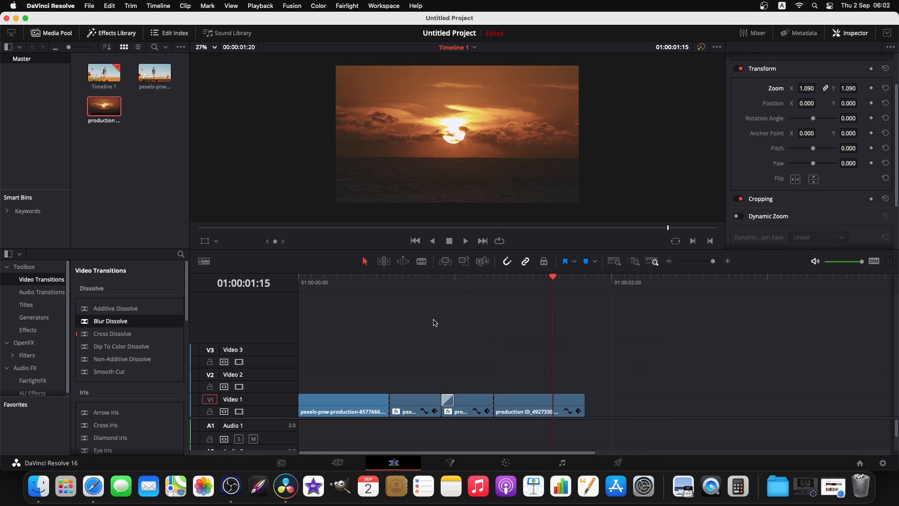
key("cmd+s")
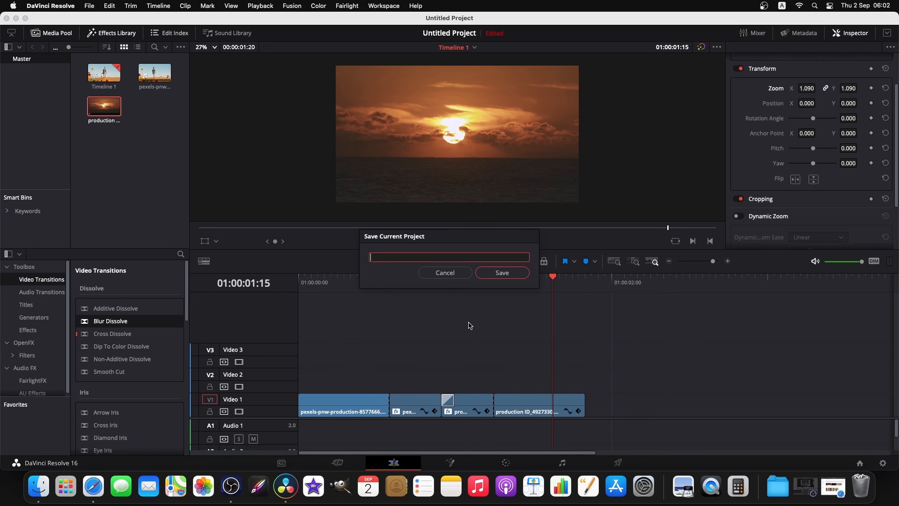
left_click(450, 272)
Play back the finished zoom transition from the start of the timeline to its end.
left_click_drag(554, 280, 299, 316)
key("space")
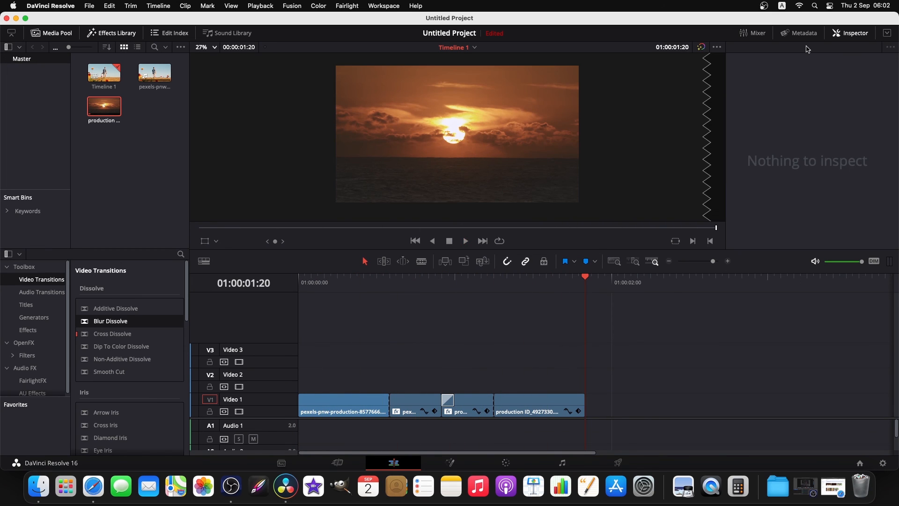
left_click(766, 6)
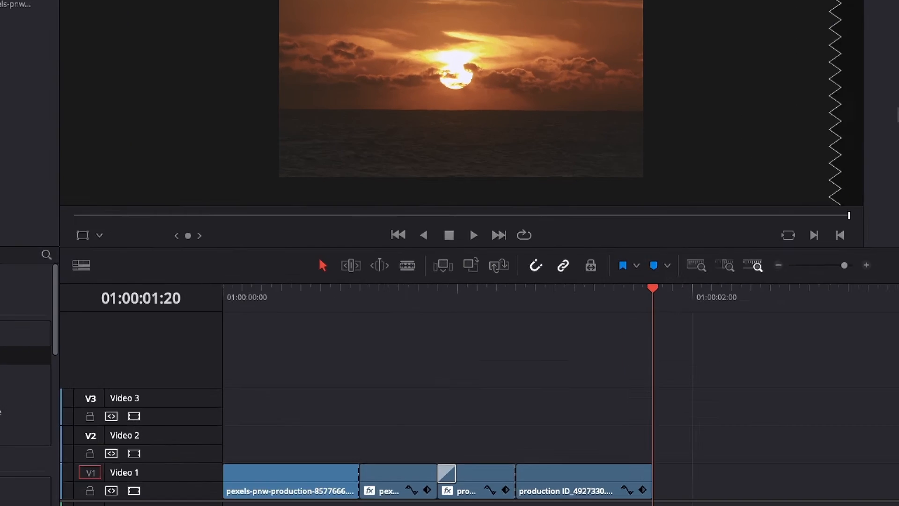